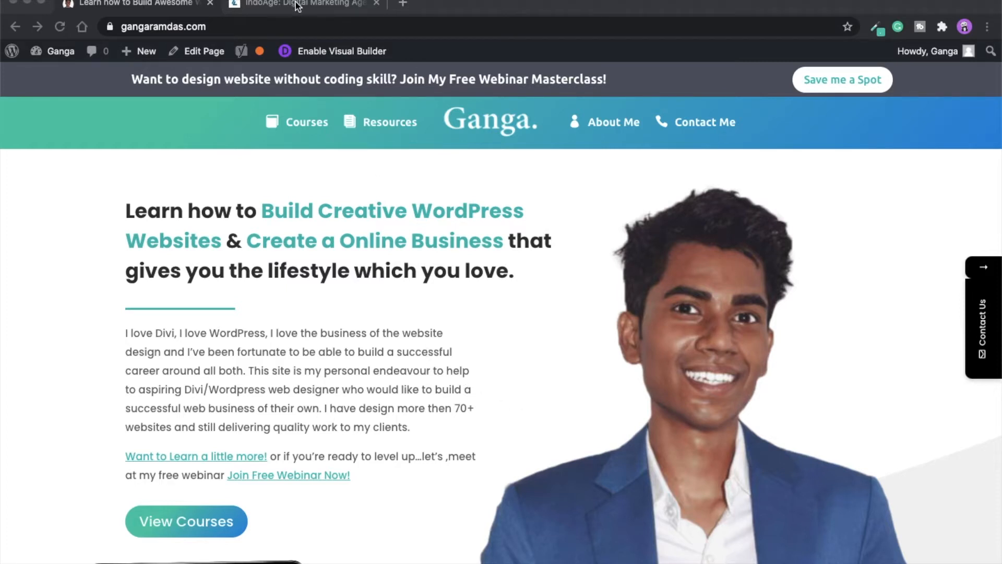
Switch to the IndoAge website to view the animated particle background on its homepage.
click(312, 4)
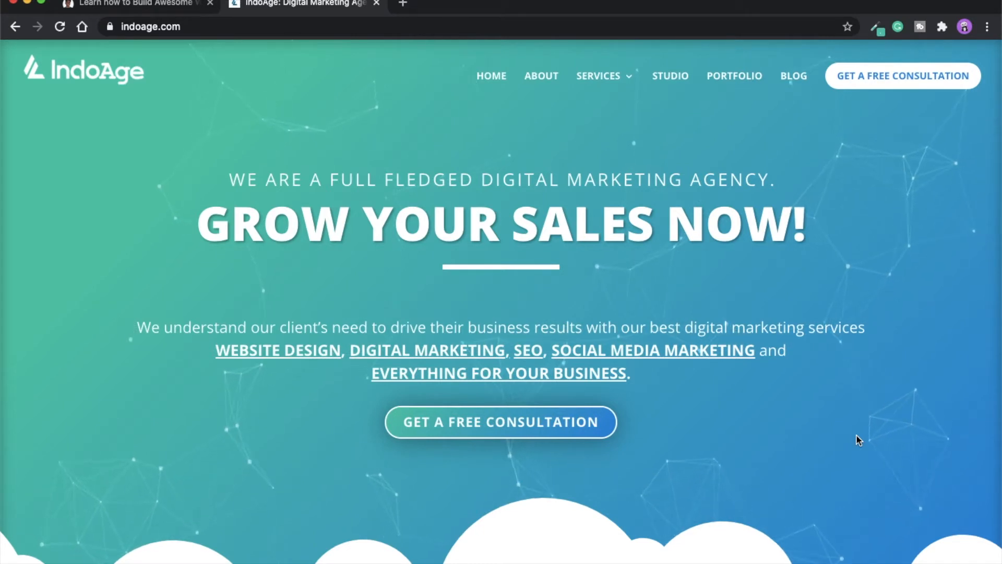
Open the Theme Builder admin page of the personal WordPress site in a new browser tab.
key(super+t)
text(gansto)
key(BackSpace)
key(BackSpace)
key(BackSpace)
key(BackSpace)
key(Down)
key(Down)
key(Down)
key(Down)
key(Down)
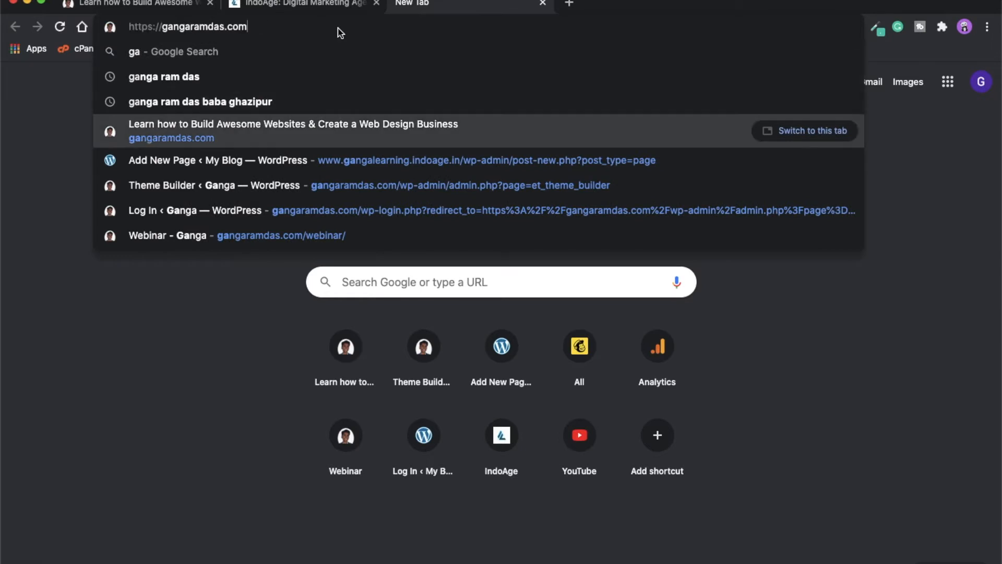
key(Return)
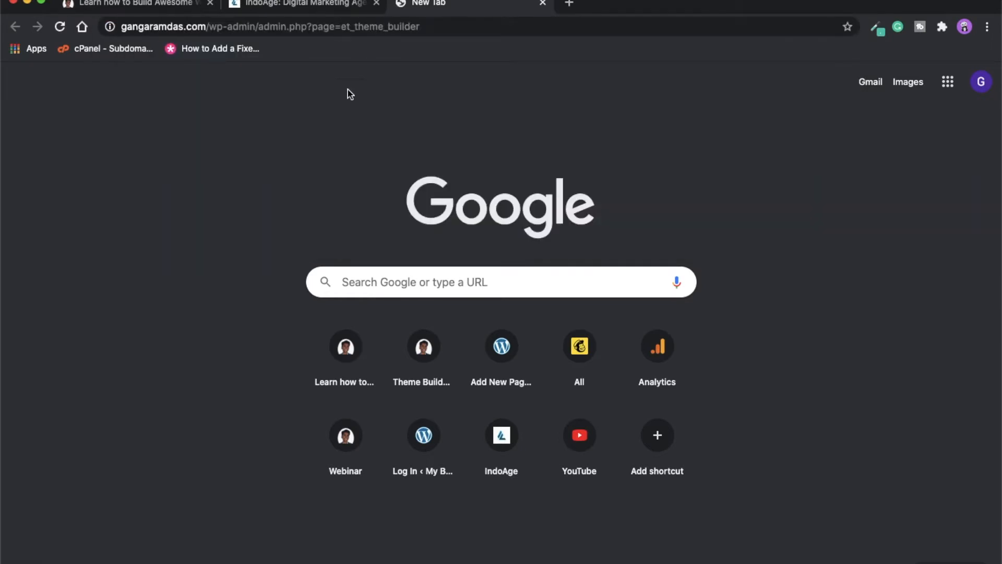
click(225, 27)
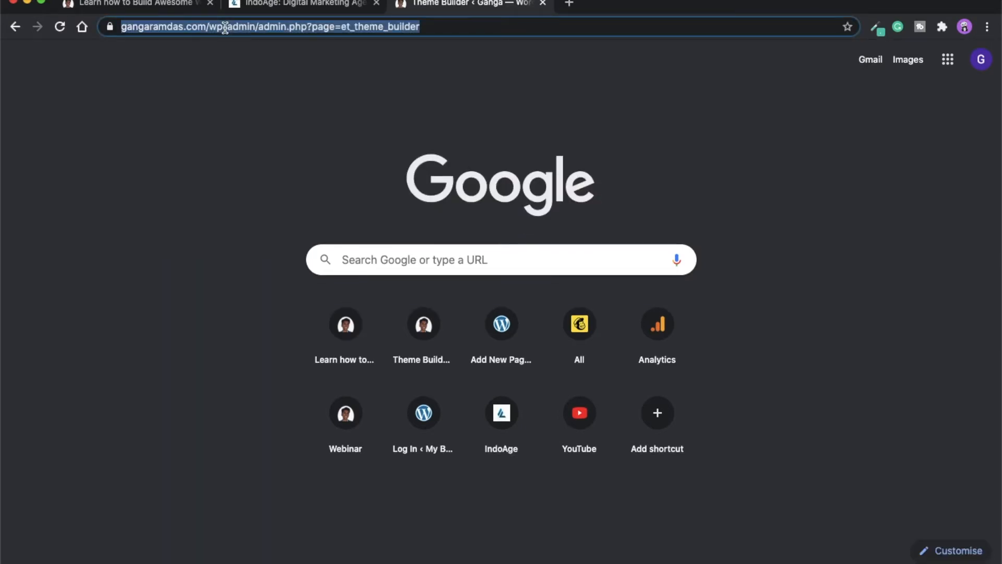
text(hana)
key(super+a)
text(ganga)
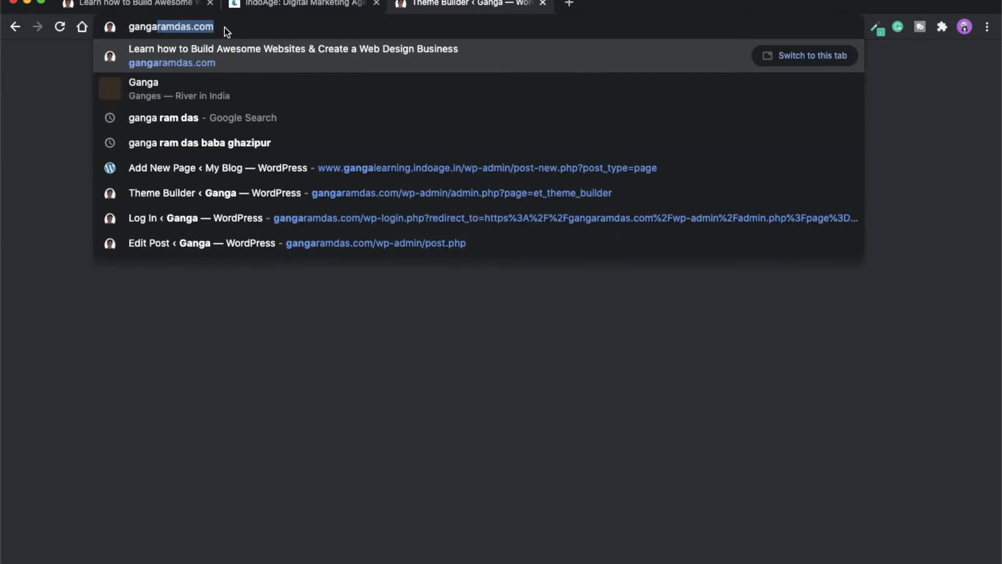
key(Down)
key(Down)
key(Down)
key(Down)
key(Down)
key(Down)
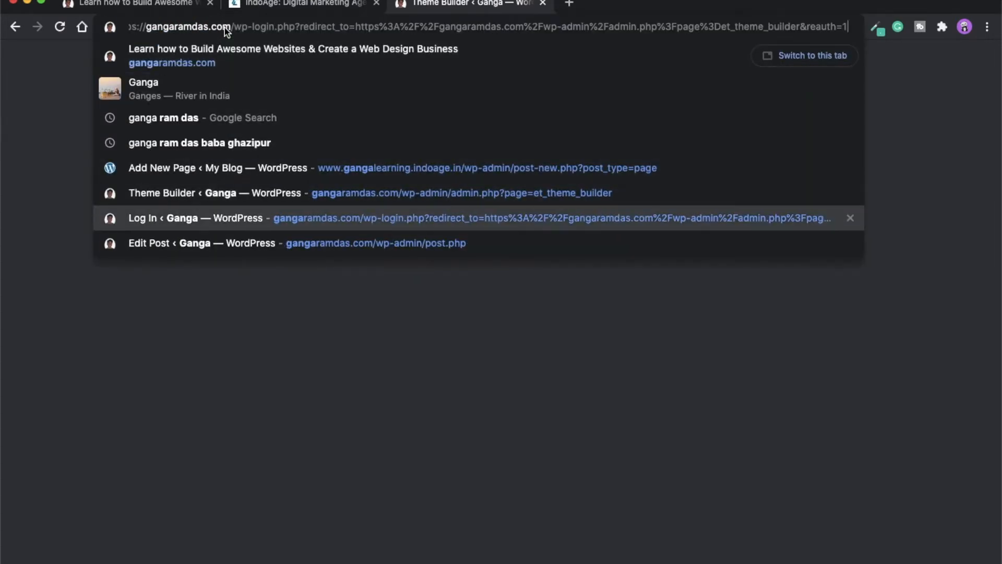
key(Up)
key(Up)
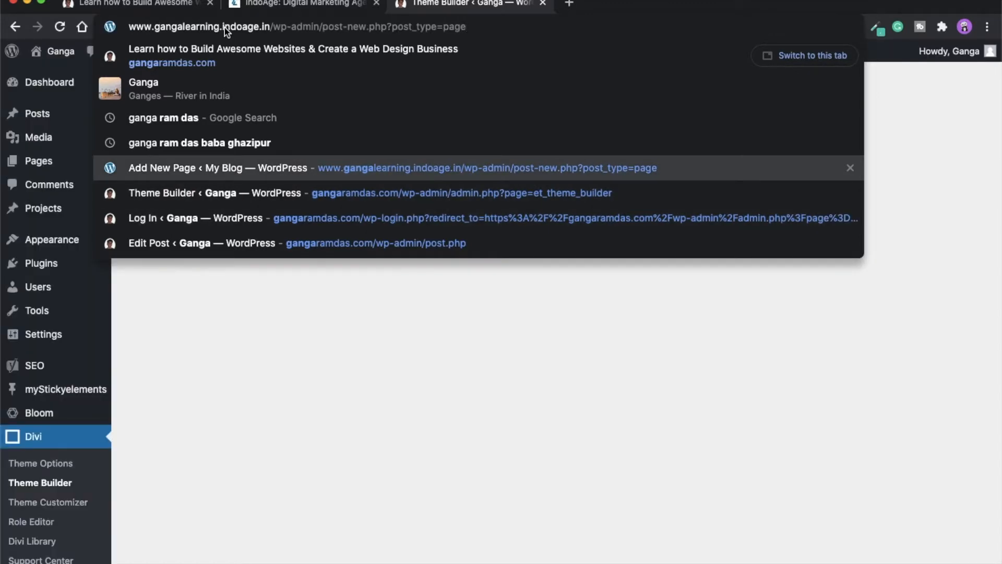
key(Return)
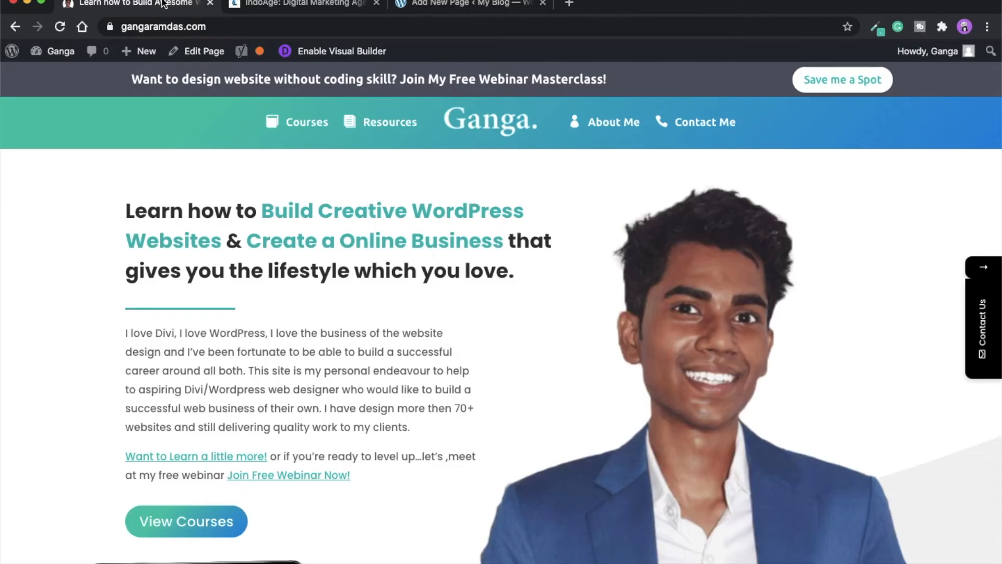
Open the Tutorials page from the footer links of the personal website's homepage.
scroll(383, 324, down, 20)
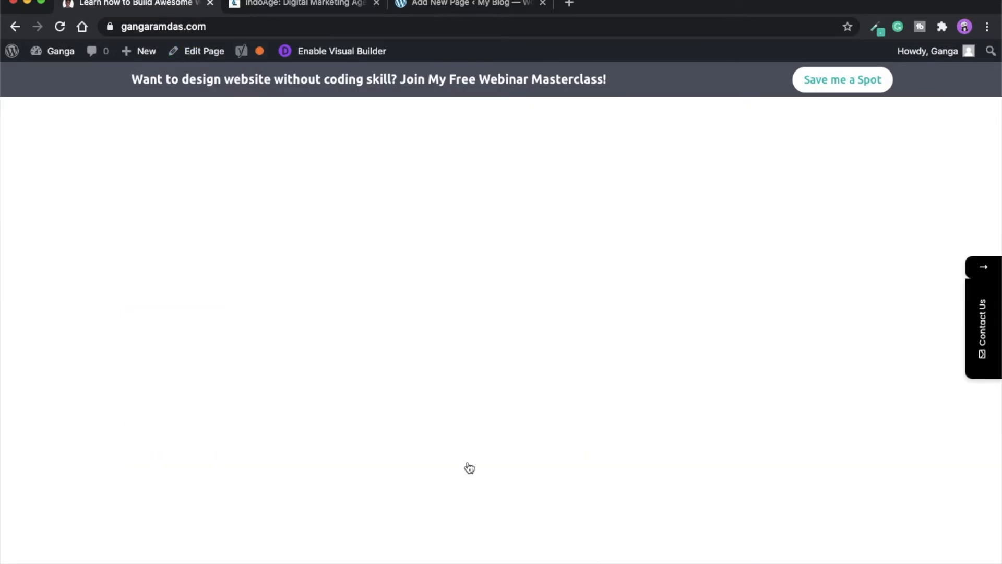
scroll(550, 503, down, 10)
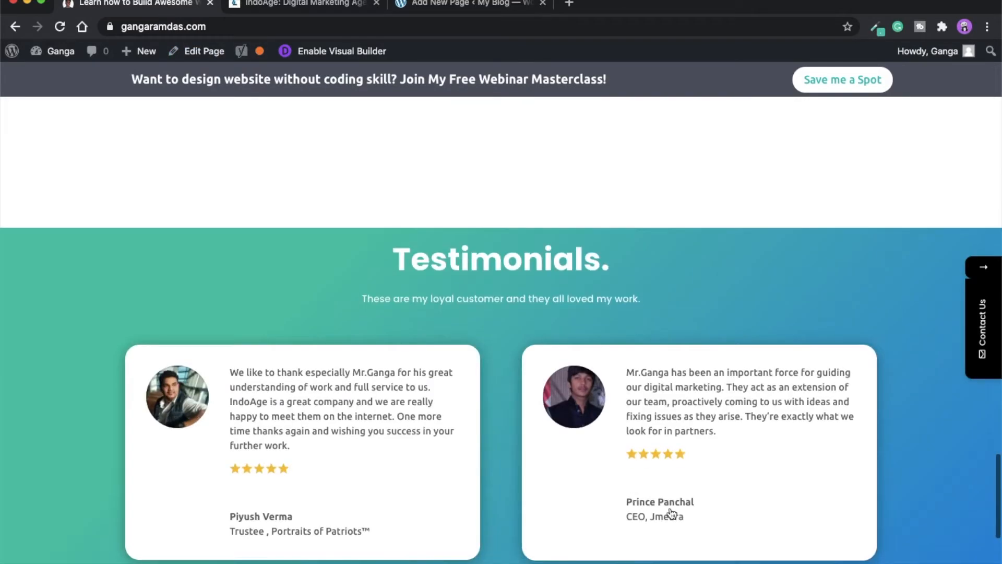
scroll(633, 492, down, 8)
scroll(664, 528, down, 2)
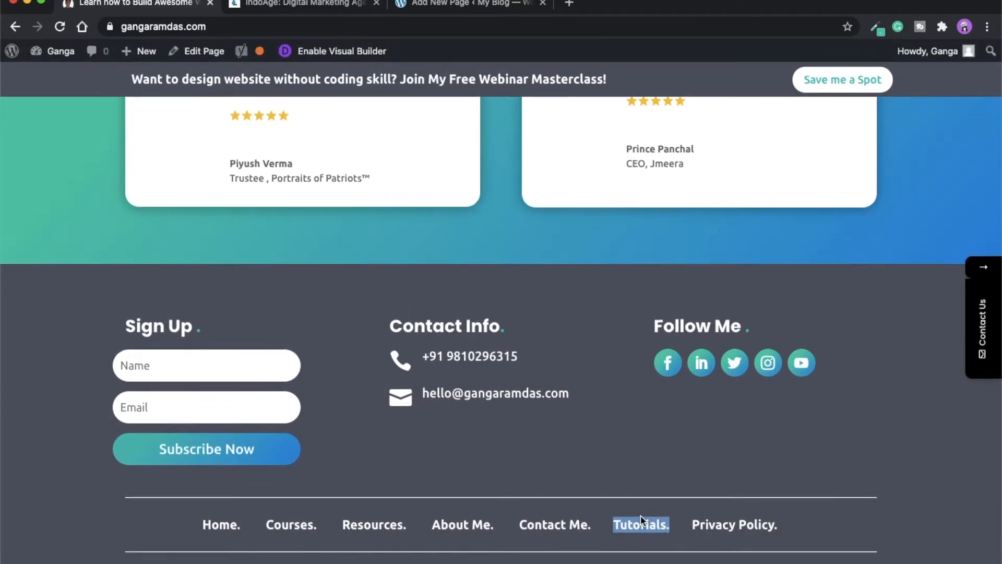
click(638, 530)
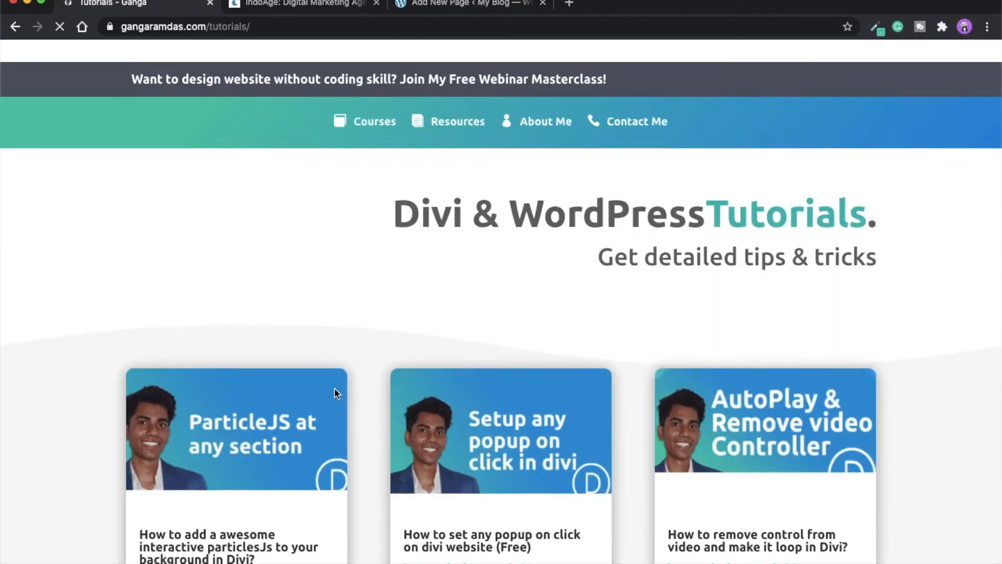
Open the tutorial on adding interactive particlesJs to a Divi background and examine its Step 1 plugin download instructions.
scroll(308, 418, down, 3)
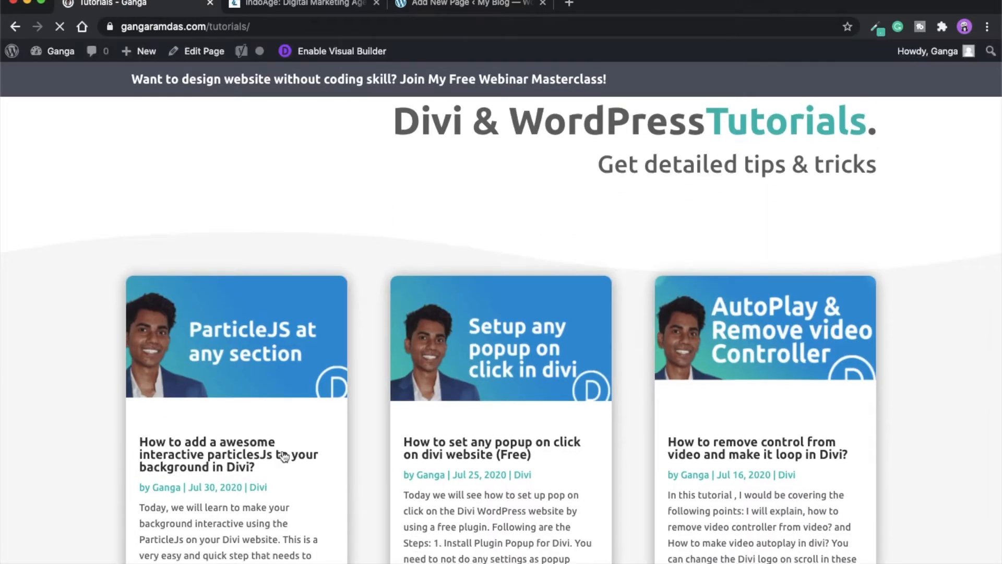
click(227, 452)
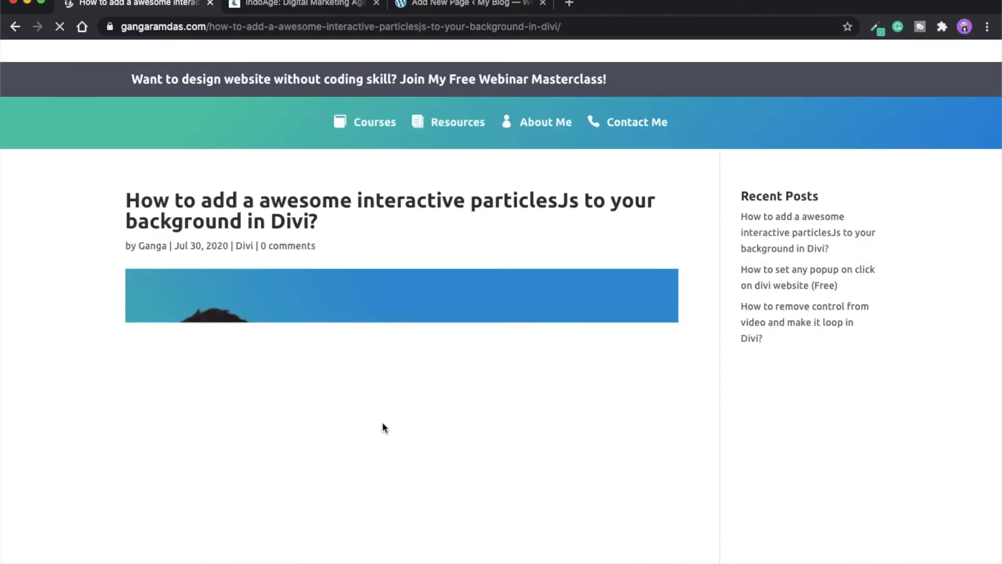
scroll(409, 424, down, 4)
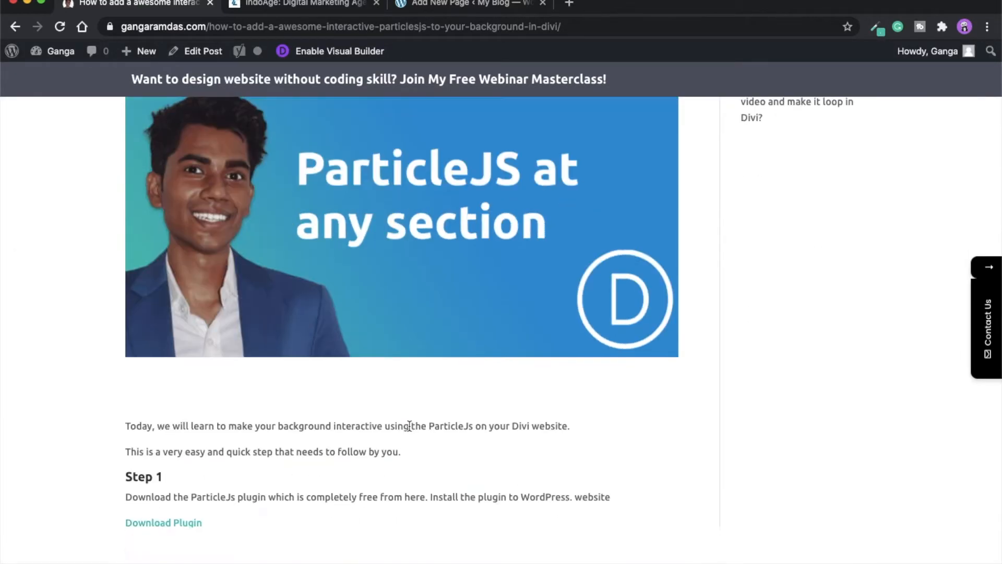
scroll(409, 424, down, 2)
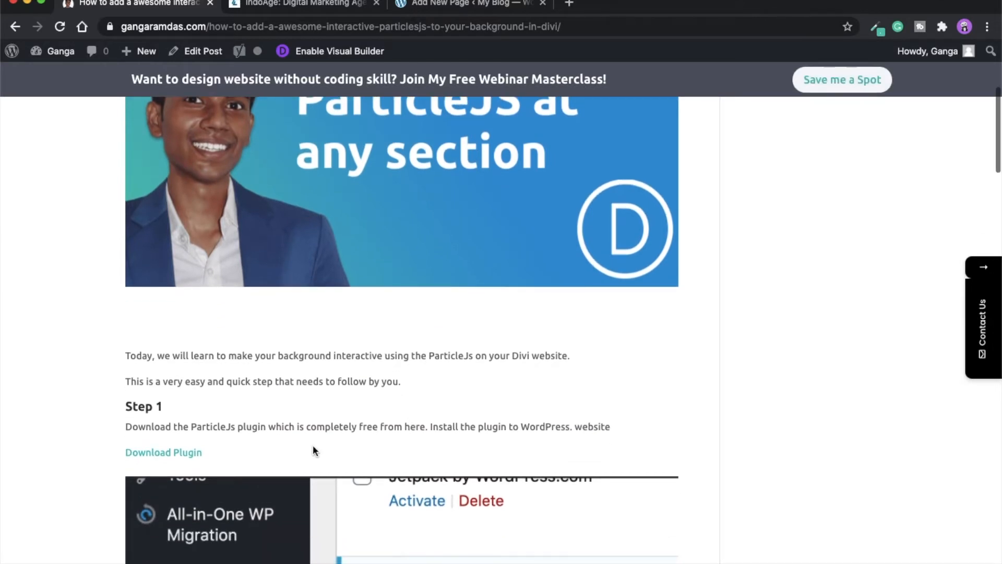
scroll(312, 445, down, 1)
scroll(296, 472, down, 1)
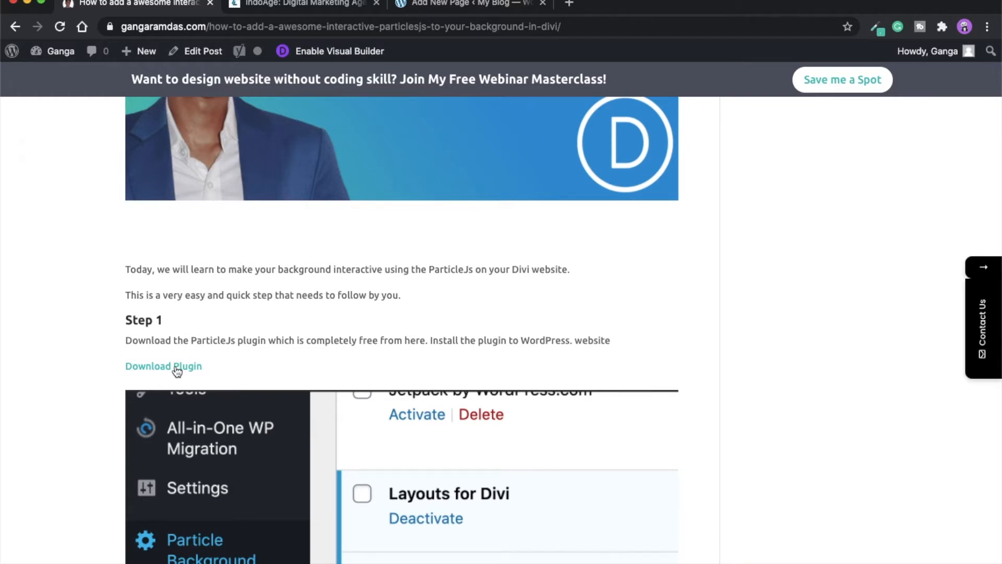
scroll(230, 417, down, 2)
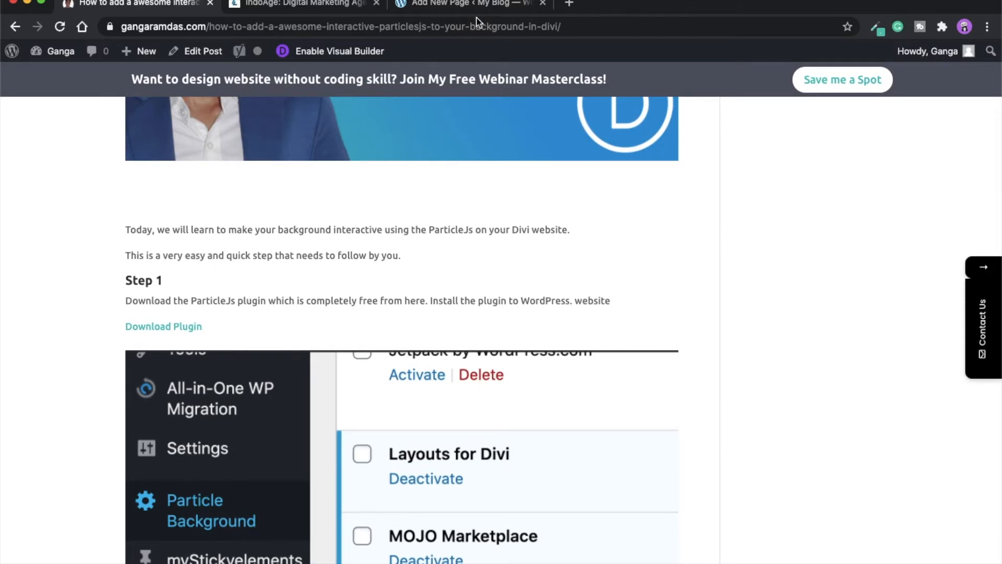
Switch to the My Blog WordPress admin and open the form for uploading a plugin in .zip format.
click(462, 6)
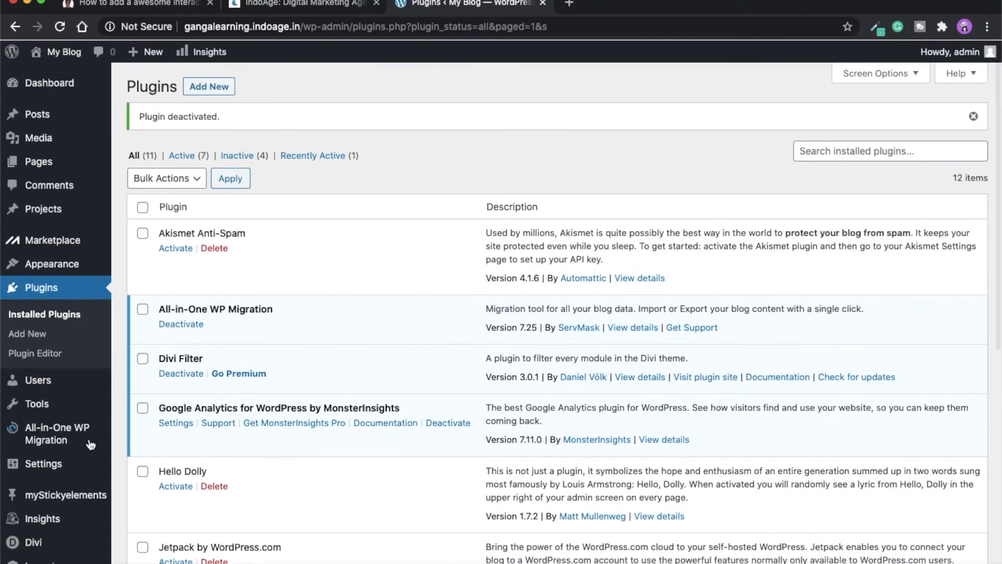
click(214, 89)
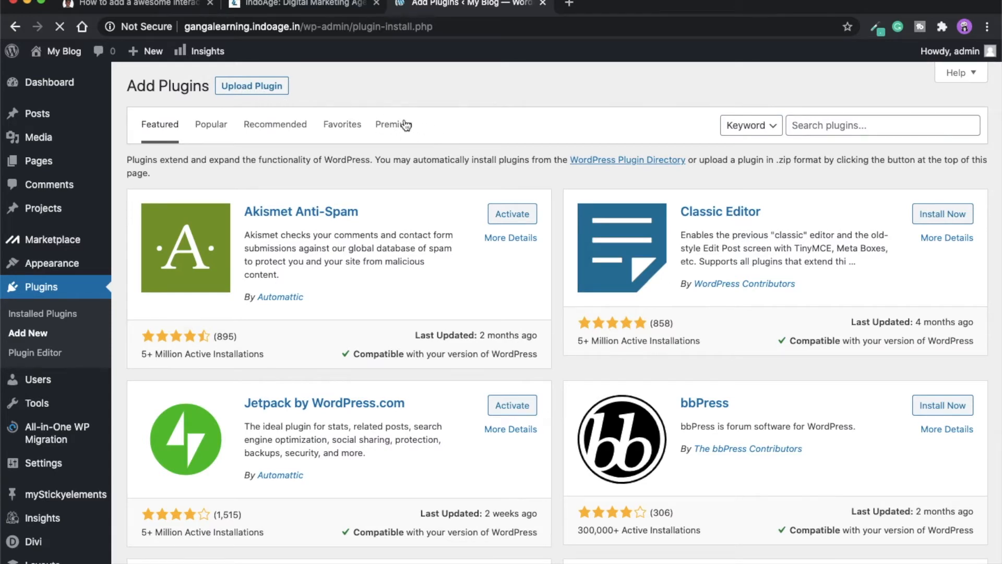
click(268, 92)
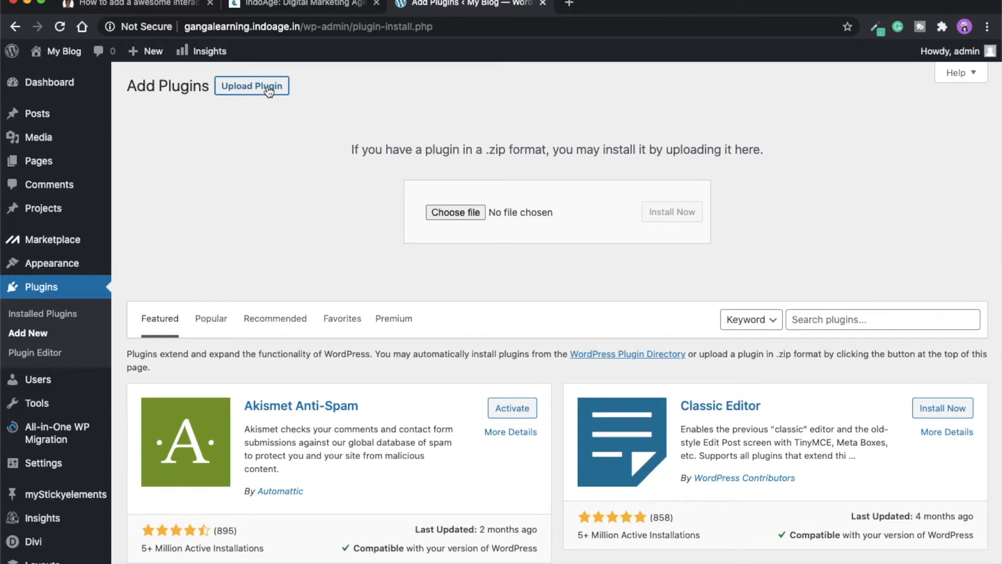
Install and activate the plugin from ParticleJs-WP-Plugin-master.zip in the Downloads folder.
click(448, 212)
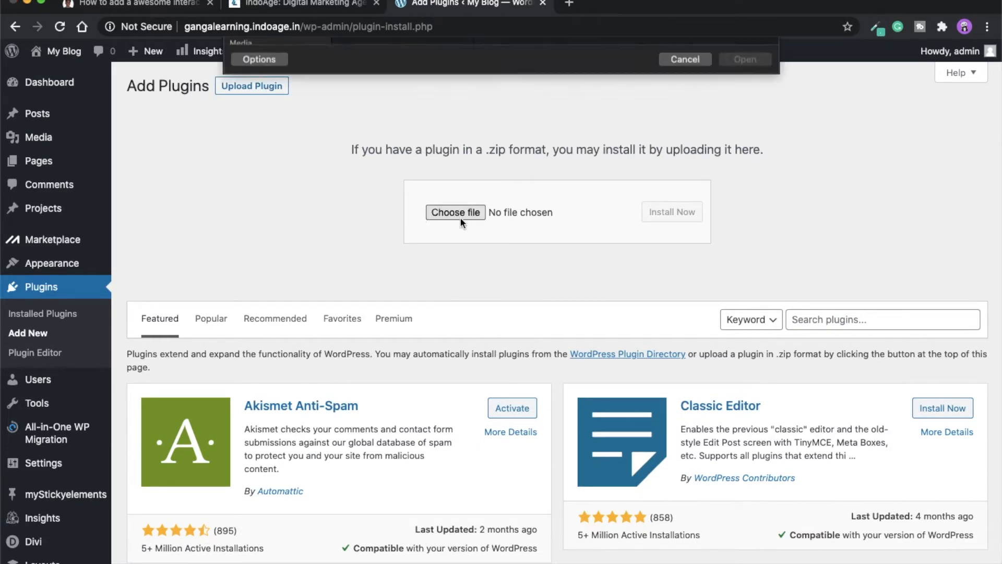
scroll(397, 245, down, 15)
scroll(392, 291, down, 10)
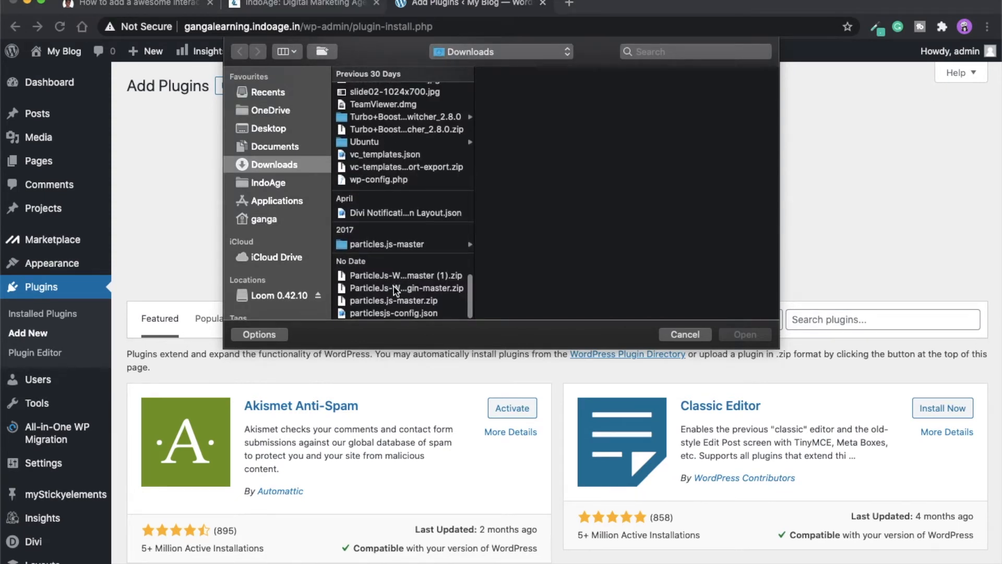
click(395, 288)
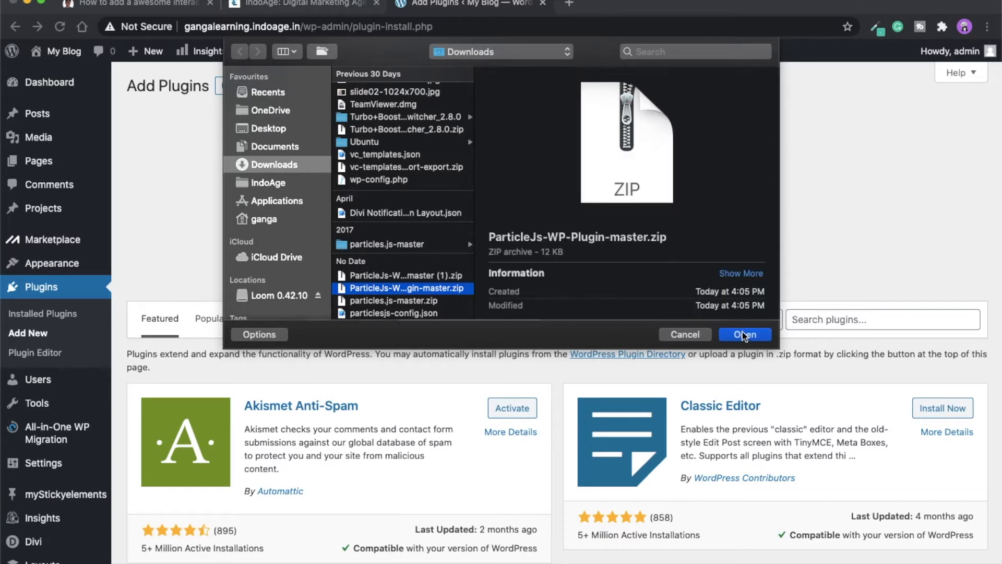
click(744, 335)
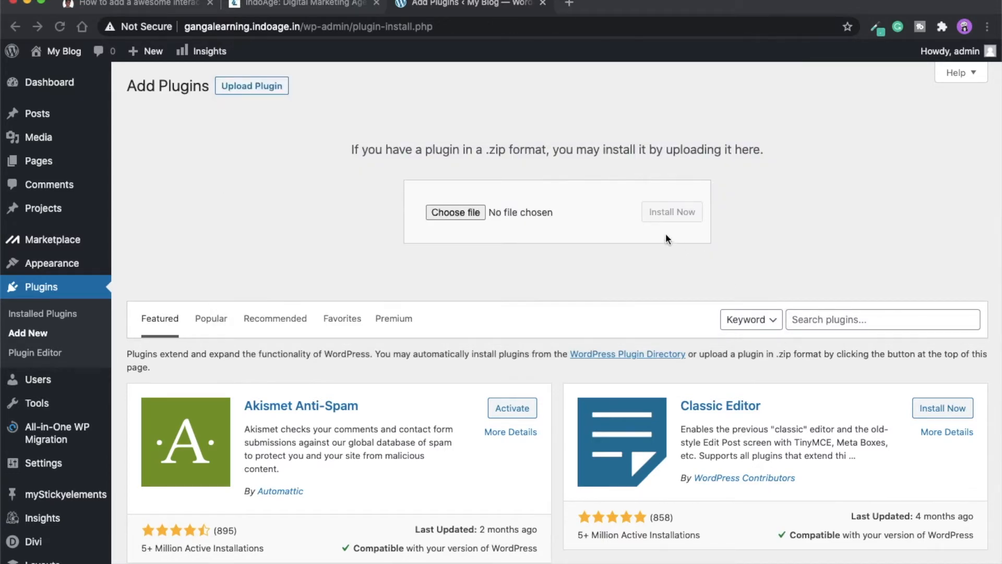
click(676, 220)
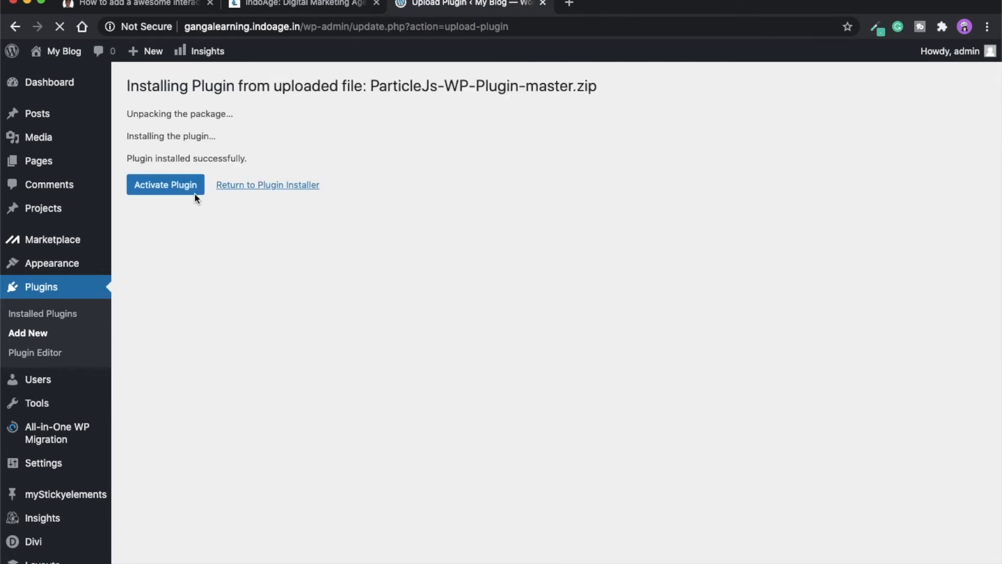
click(174, 192)
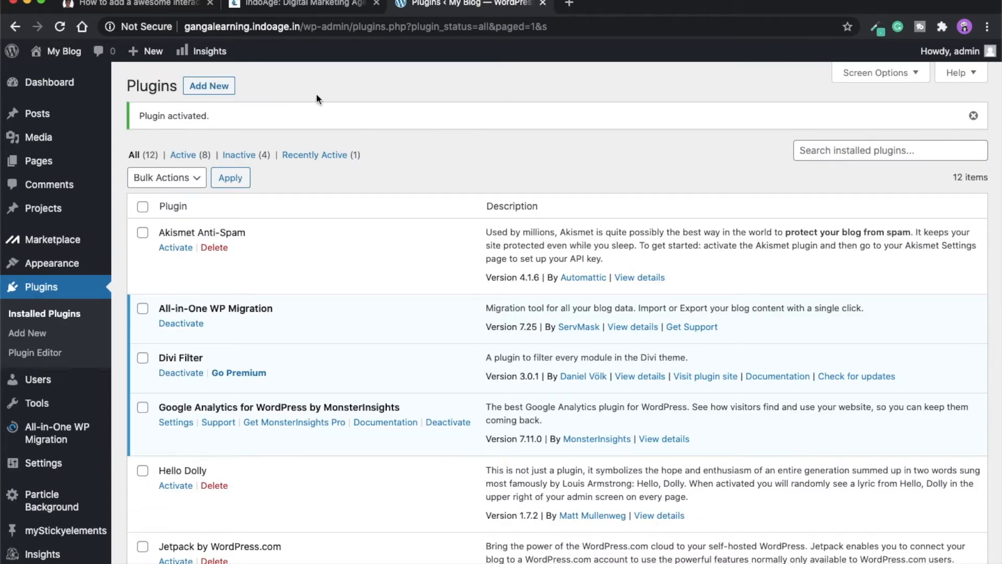
Return to the particlesJs tutorial and open the particle style generator website linked in Step 2.
click(175, 5)
scroll(353, 305, down, 5)
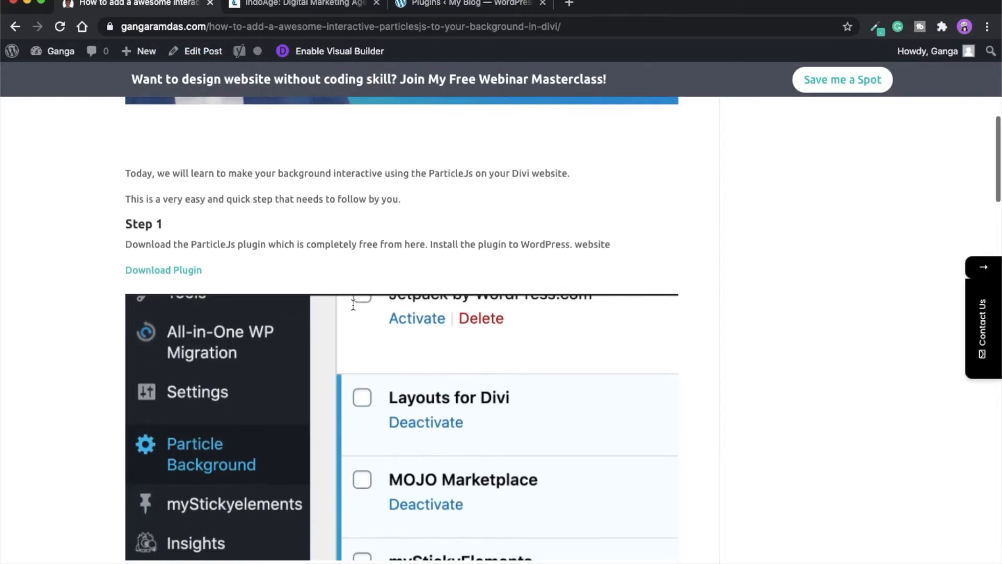
scroll(346, 411, down, 3)
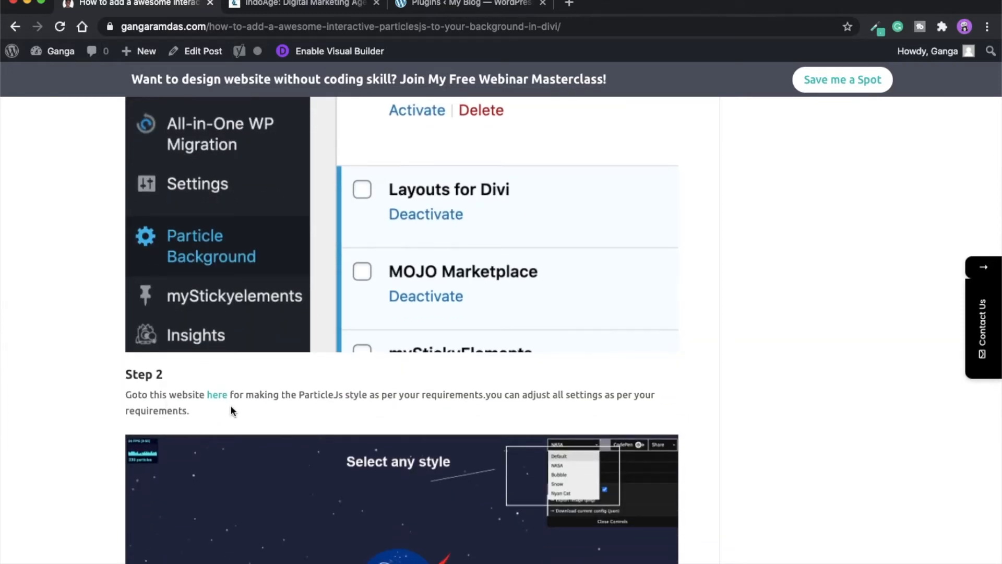
scroll(233, 406, down, 1)
click(217, 381)
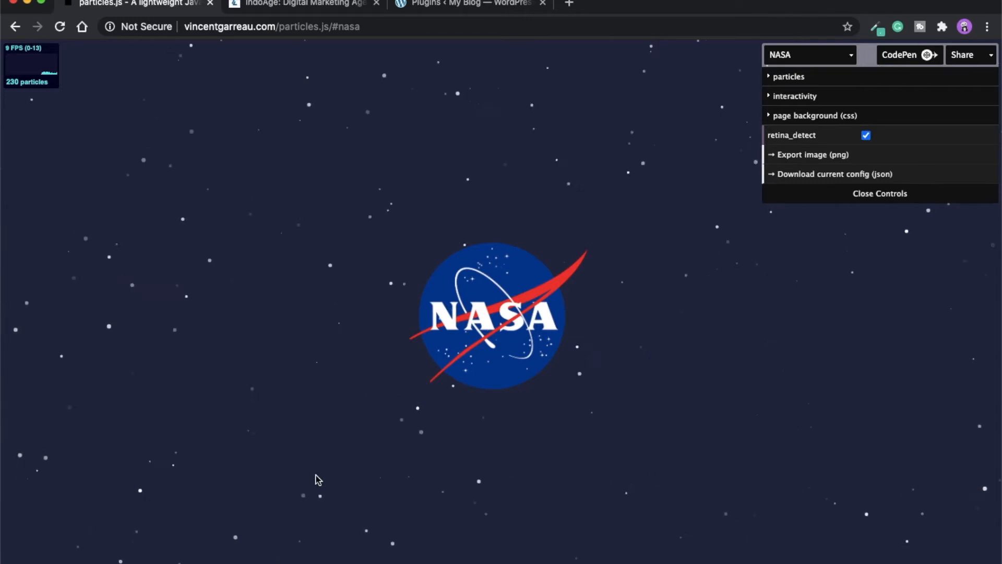
Preview the Default and Bubble particle presets and return to the NASA preset.
click(841, 59)
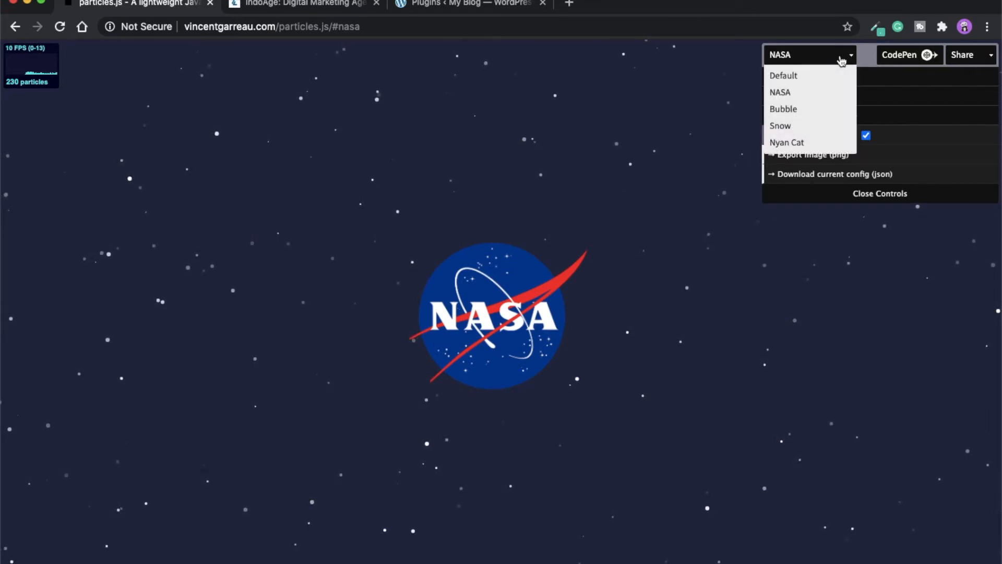
click(806, 77)
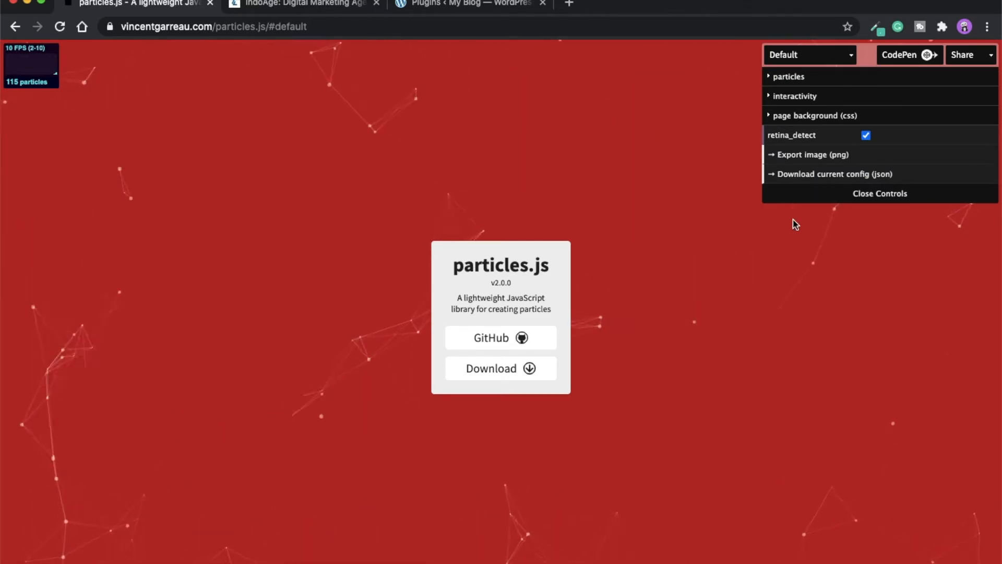
click(843, 55)
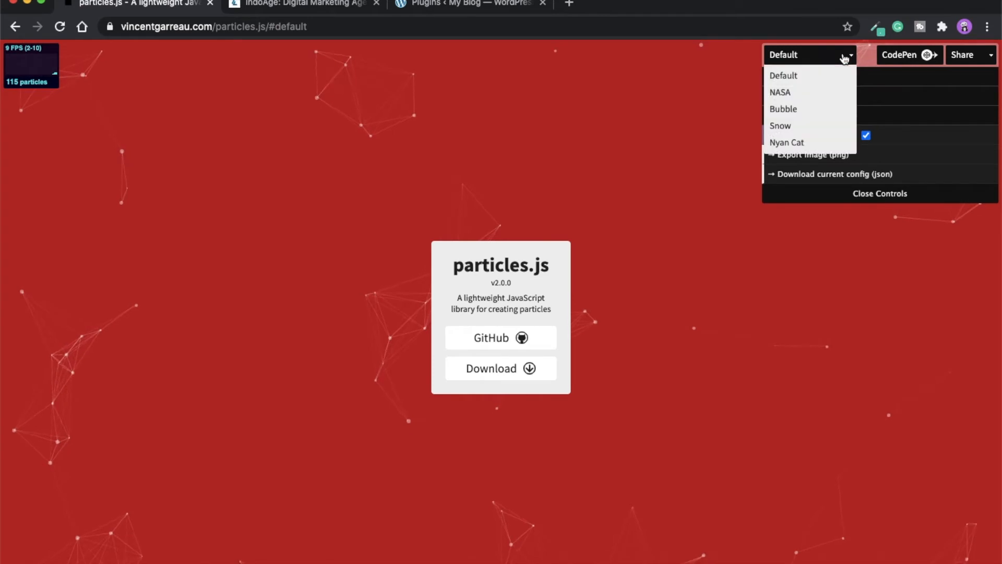
click(789, 110)
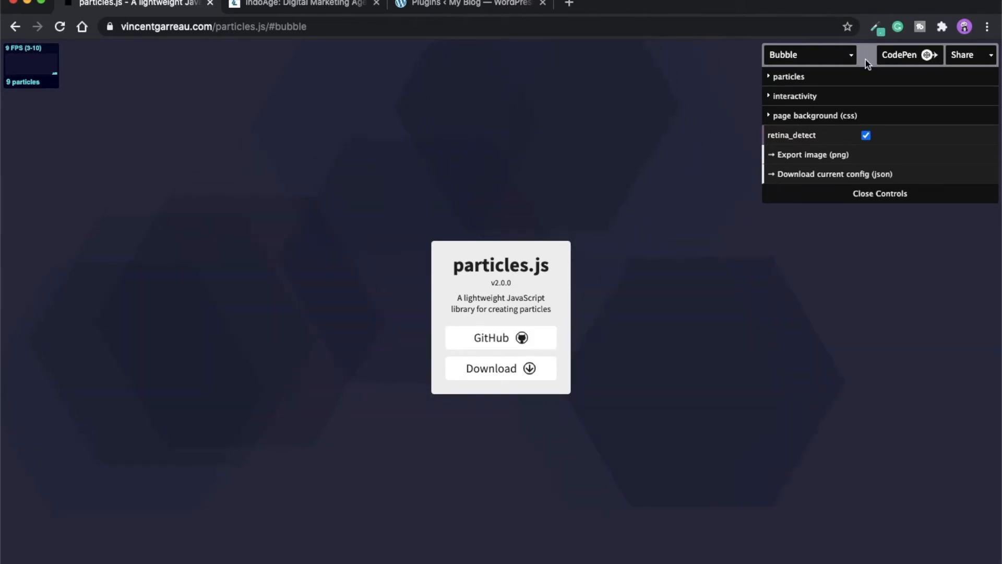
click(851, 58)
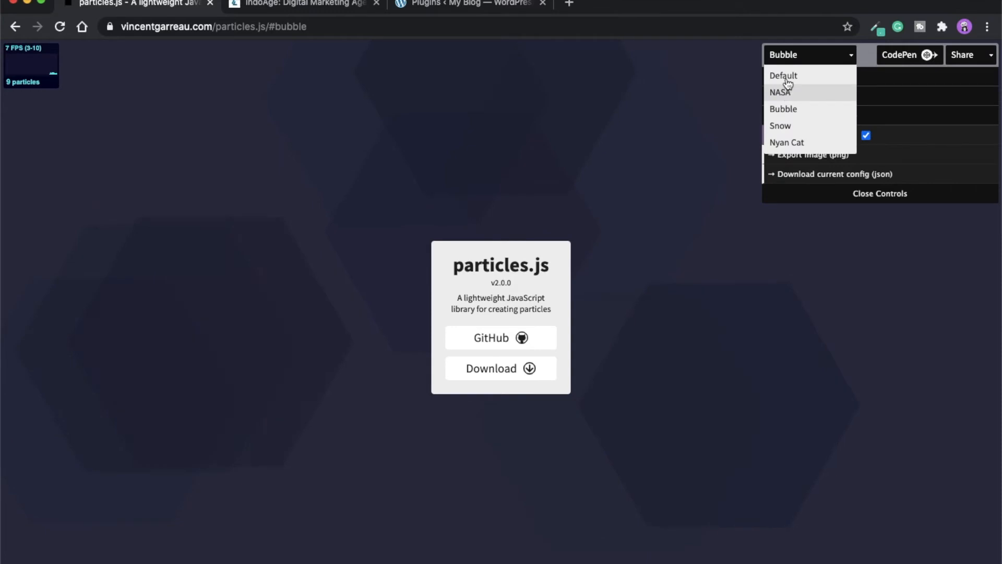
click(788, 99)
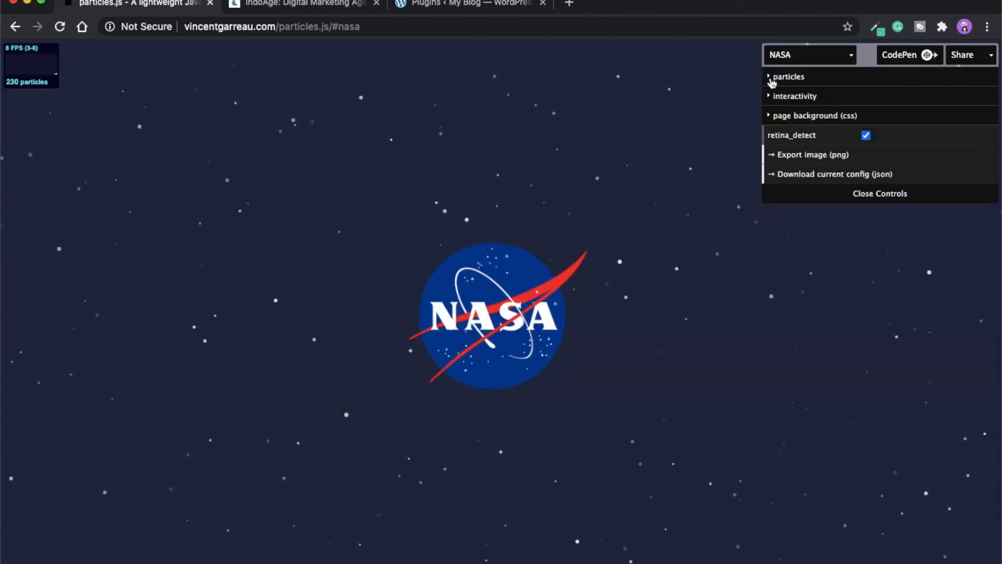
Set the particle number value to 185 and the density value area to 2052.
click(771, 79)
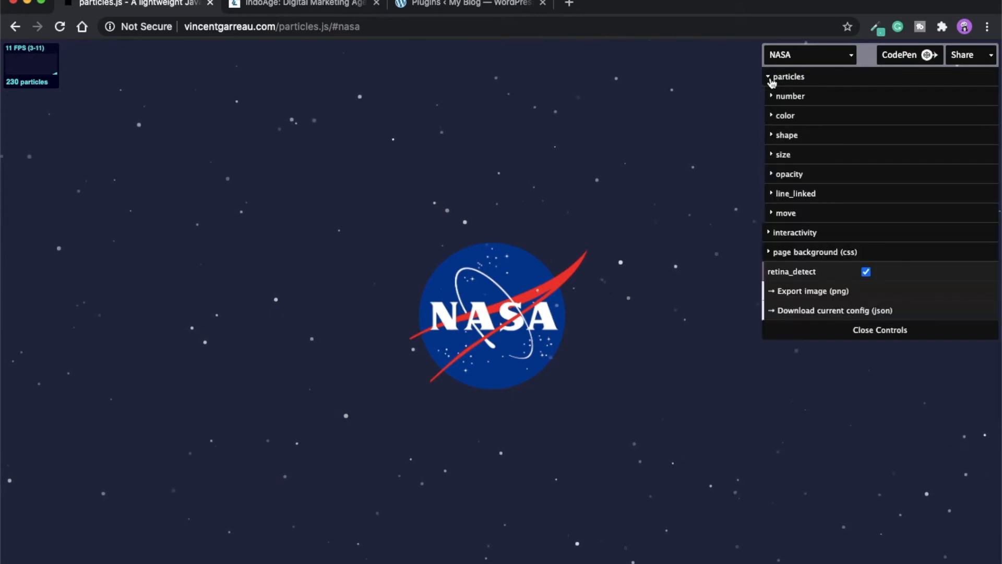
click(804, 99)
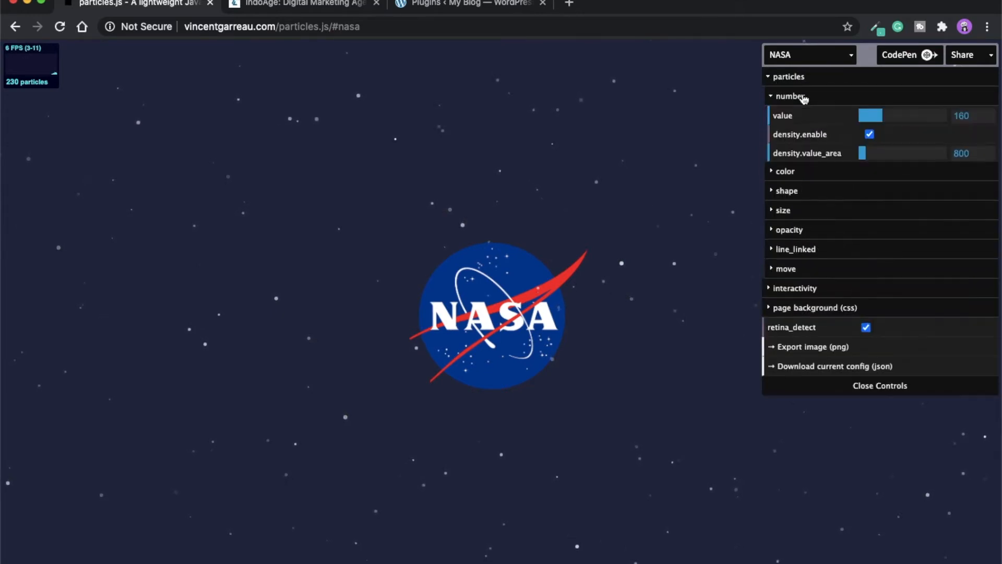
mouse_move(889, 114)
mouse_down()
mouse_move(898, 116)
mouse_move(886, 117)
mouse_up()
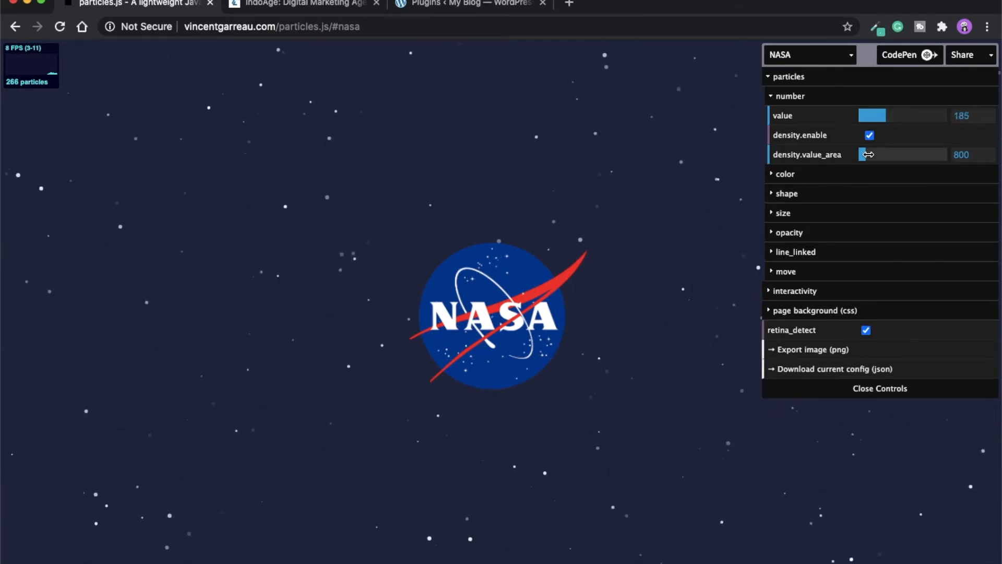
mouse_move(881, 154)
mouse_down()
mouse_move(893, 155)
mouse_move(877, 155)
mouse_up()
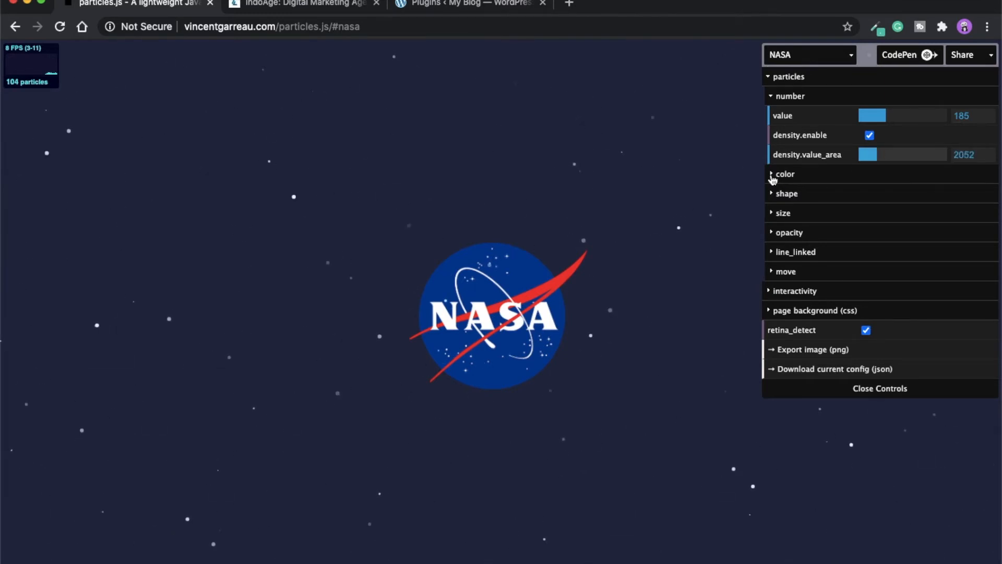
Change the particle color to red #c50d0d.
click(793, 180)
mouse_move(918, 194)
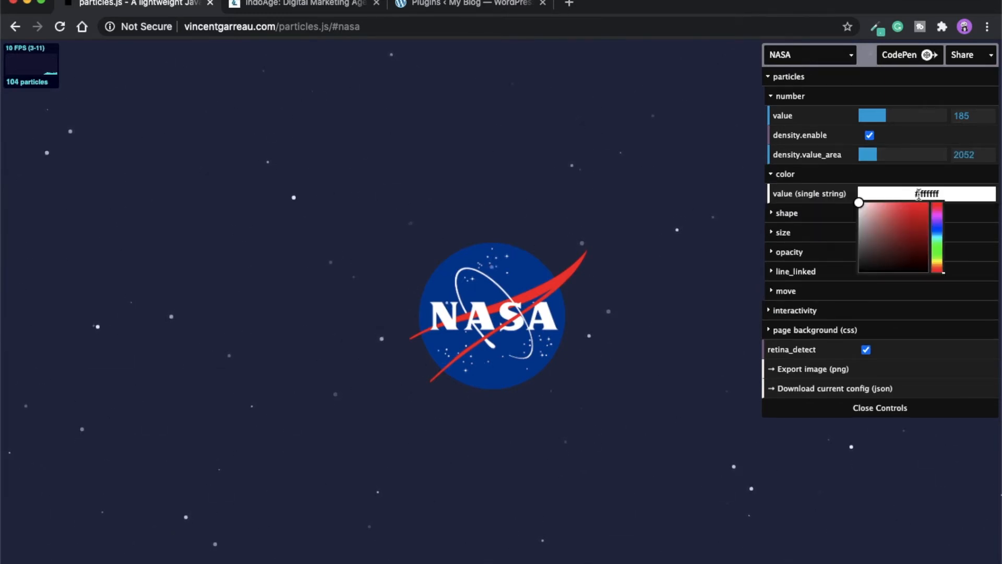
drag(888, 217, 921, 218)
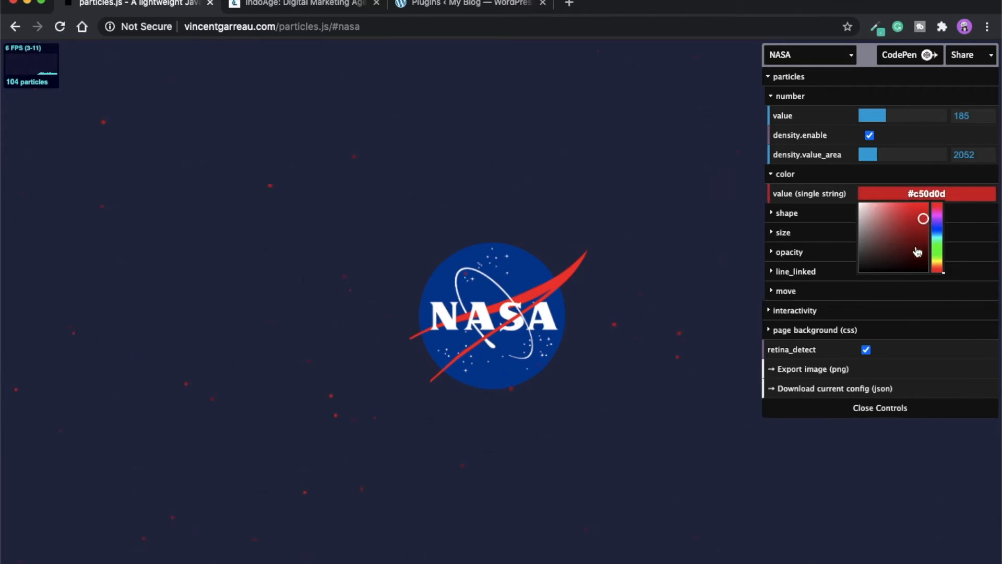
Try triangle as the particle shape type and settle on star.
click(782, 215)
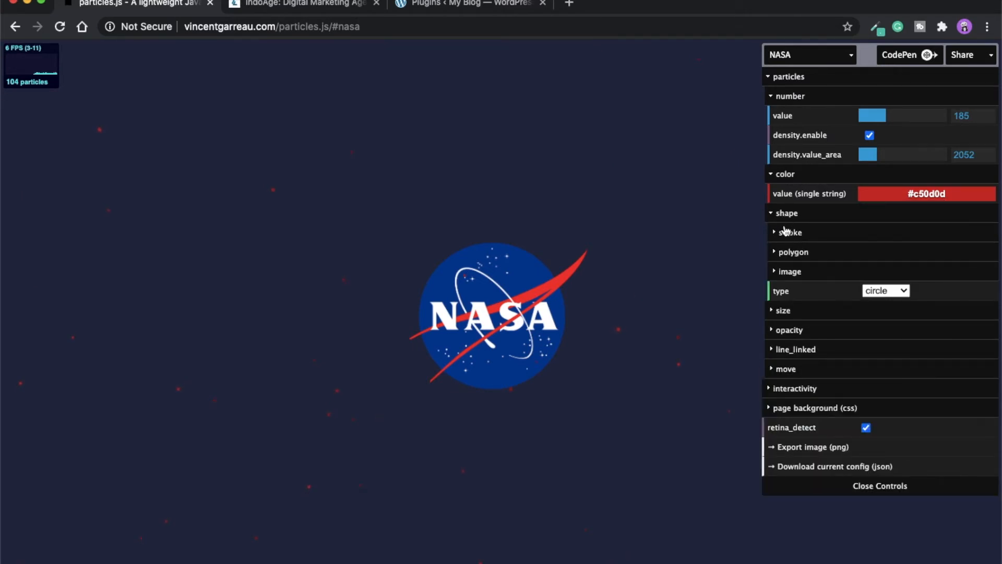
click(904, 294)
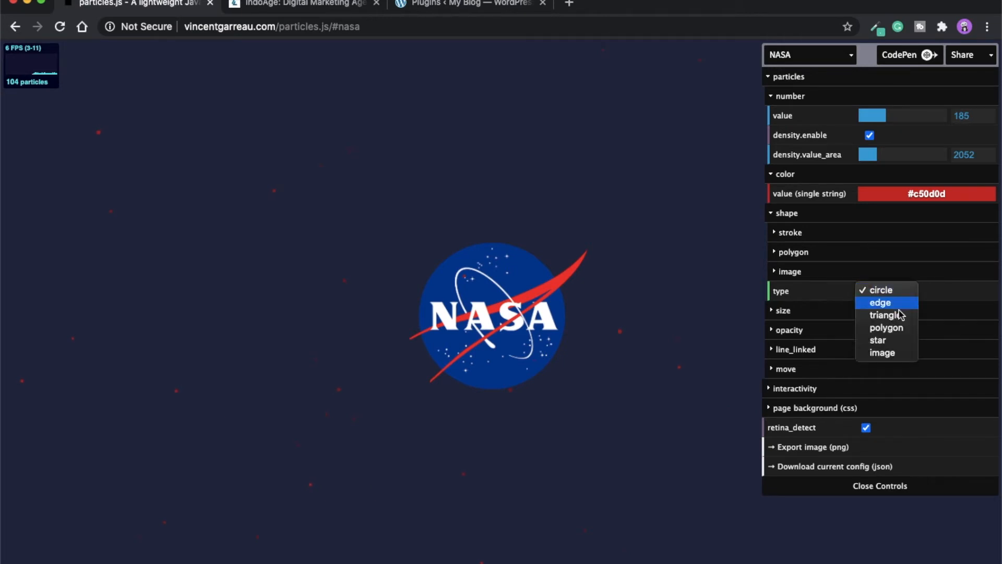
click(898, 315)
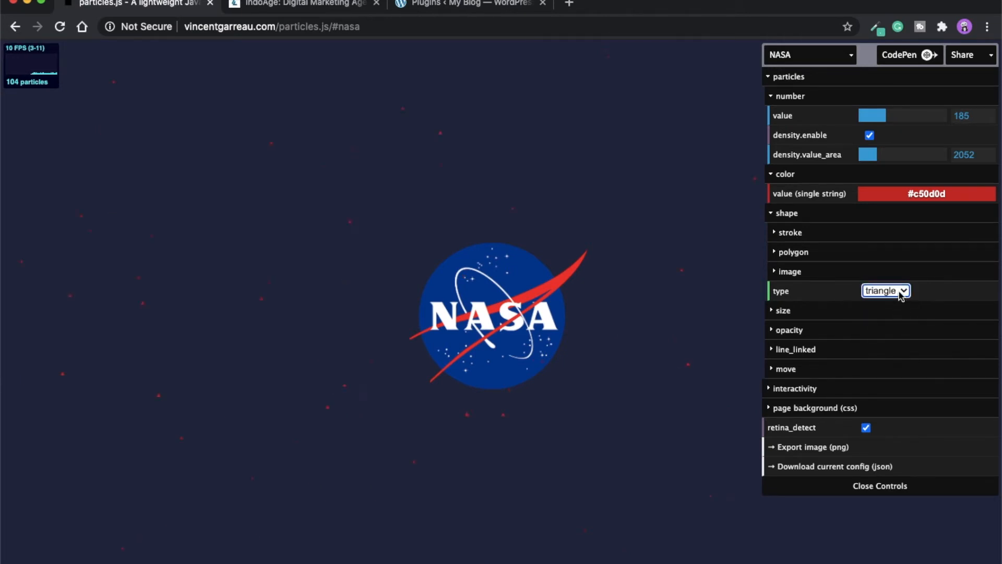
click(901, 296)
click(892, 316)
Increase the particle size value to 7.9 and lower the opacity value slightly to about 0.96.
click(784, 312)
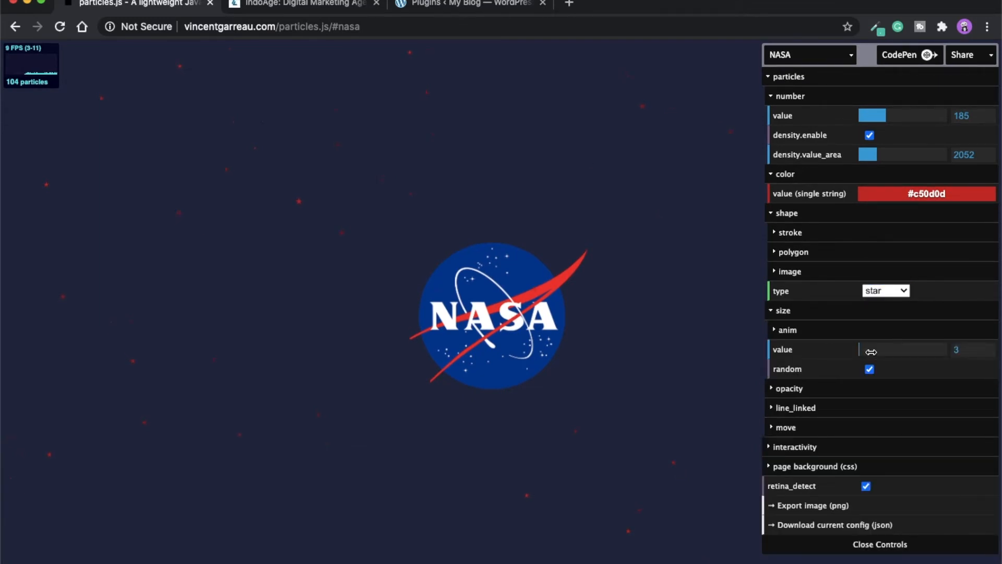
drag(872, 350, 861, 351)
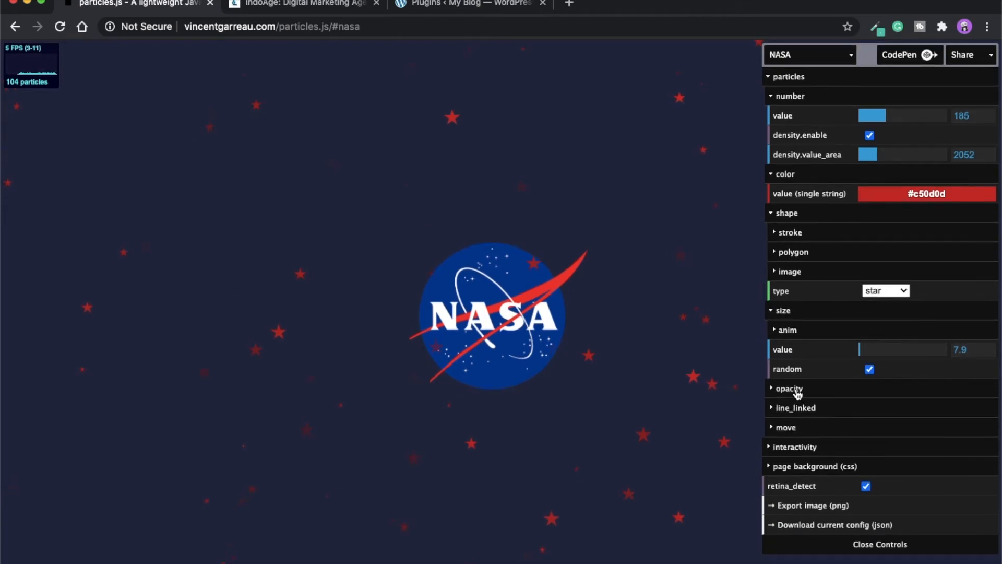
click(865, 390)
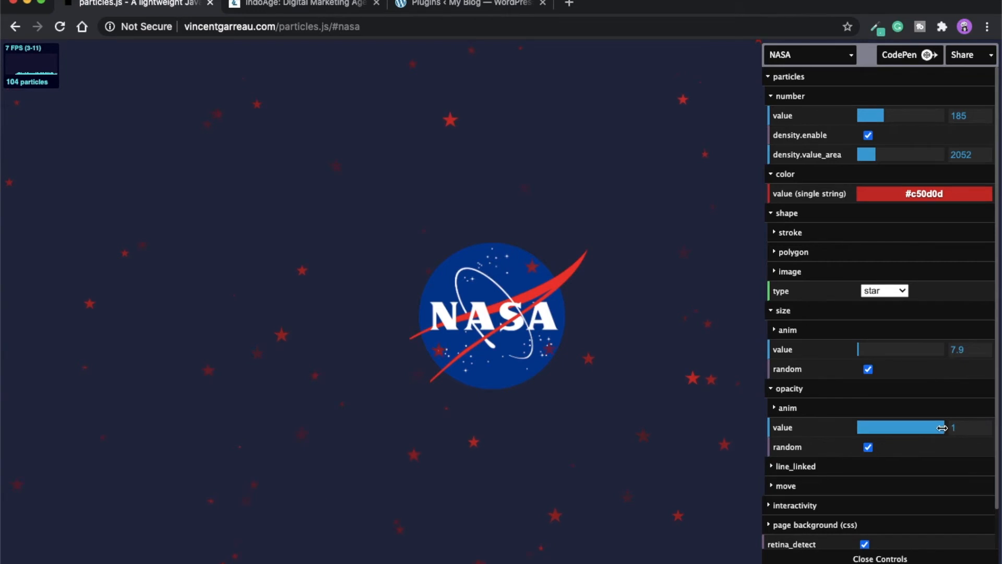
drag(943, 428, 942, 428)
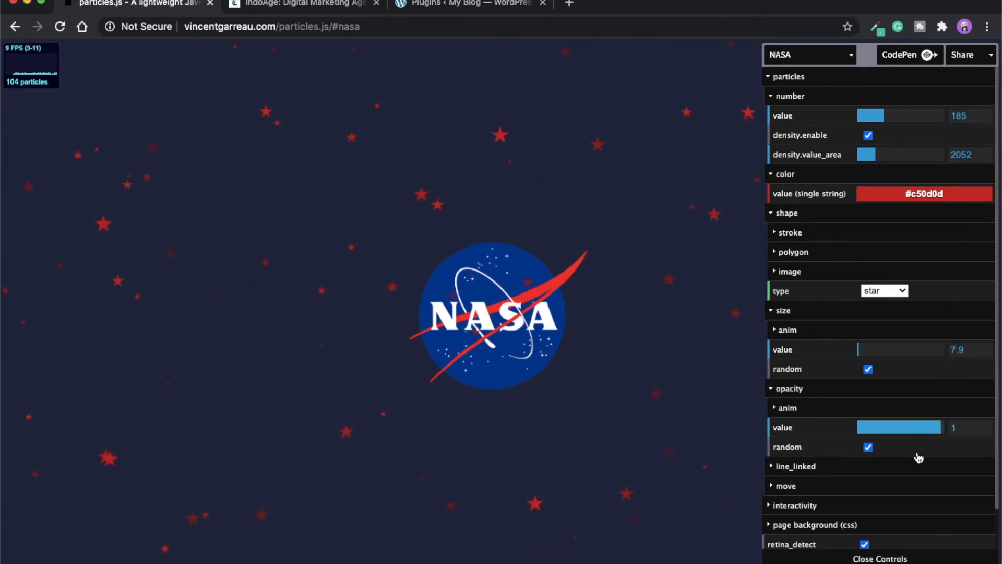
Download the current particle configuration as JSON and select all the code in the opened file.
scroll(850, 483, down, 1)
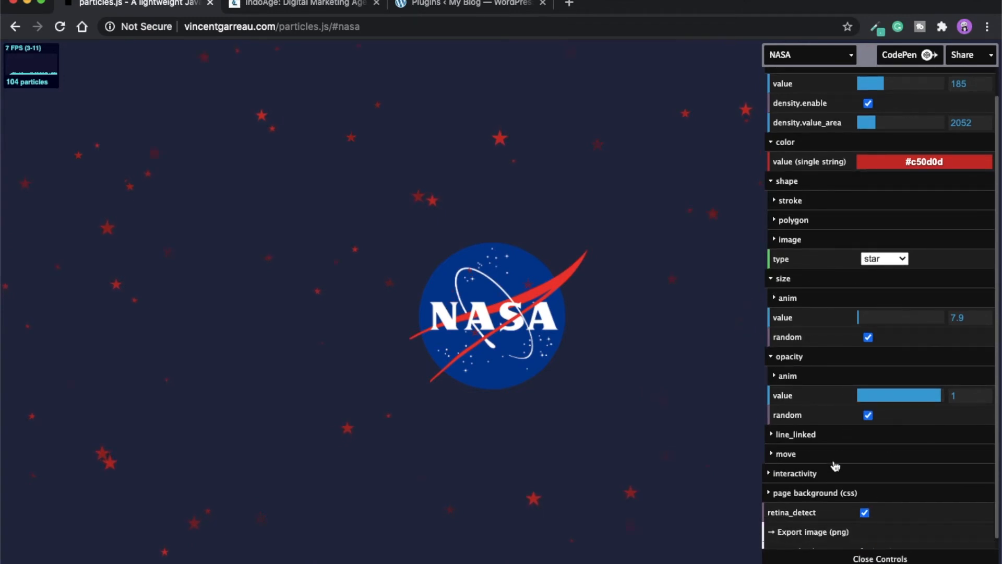
scroll(812, 479, down, 1)
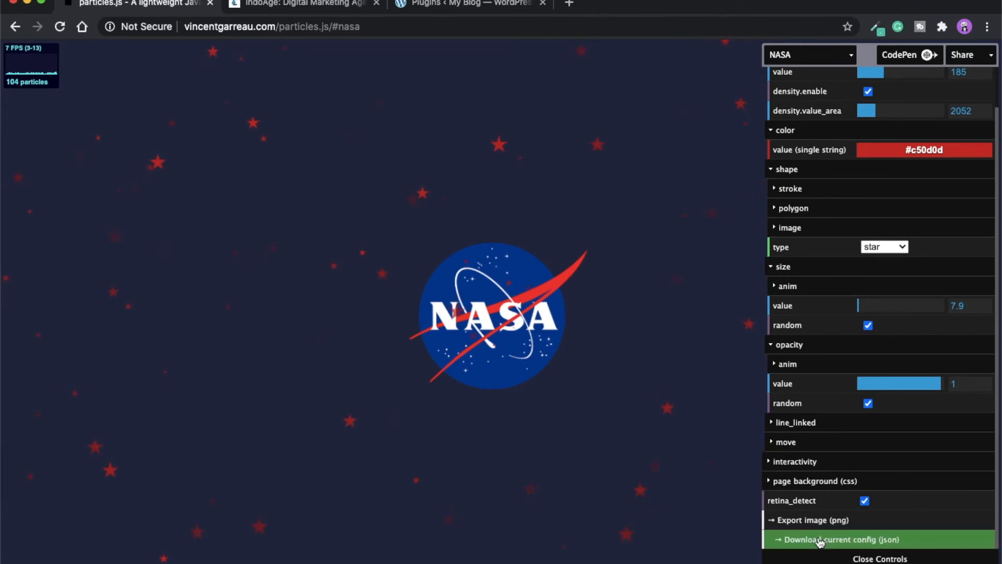
click(862, 540)
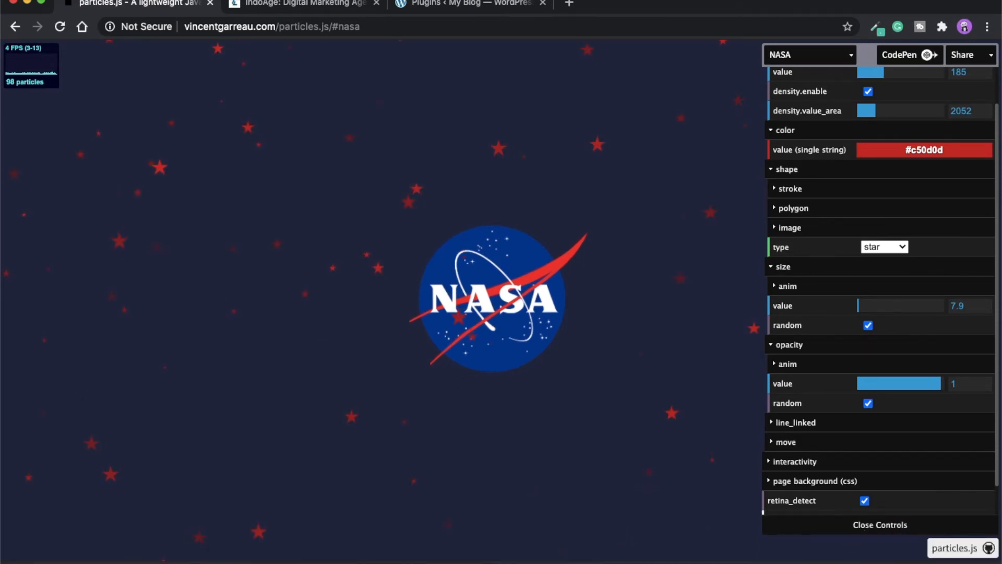
right_click(90, 563)
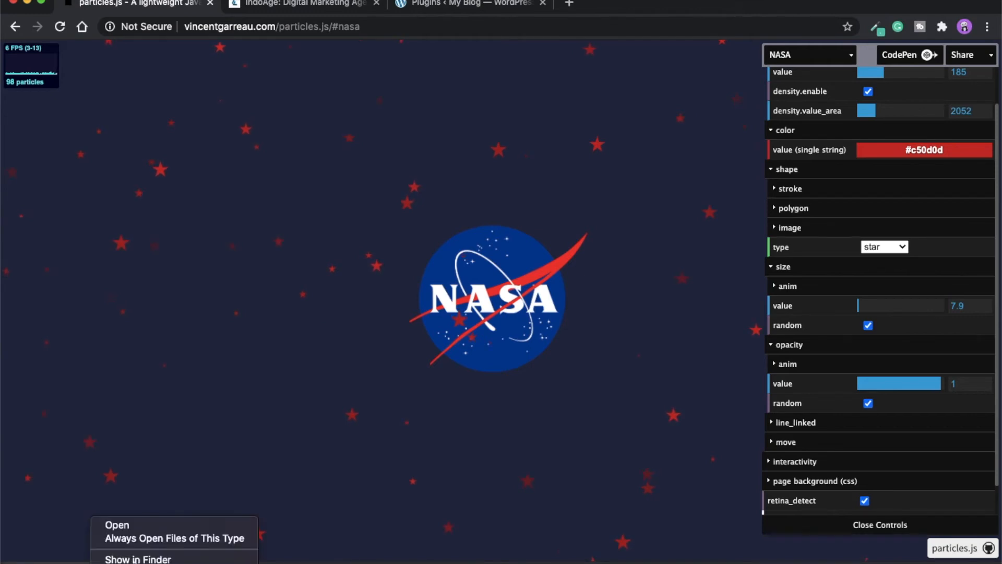
click(146, 528)
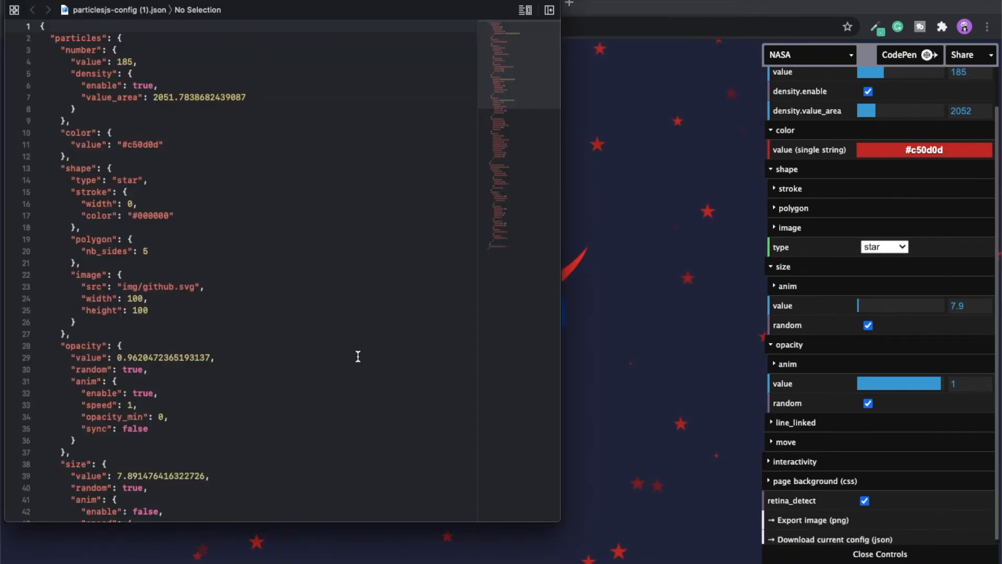
key(super+a)
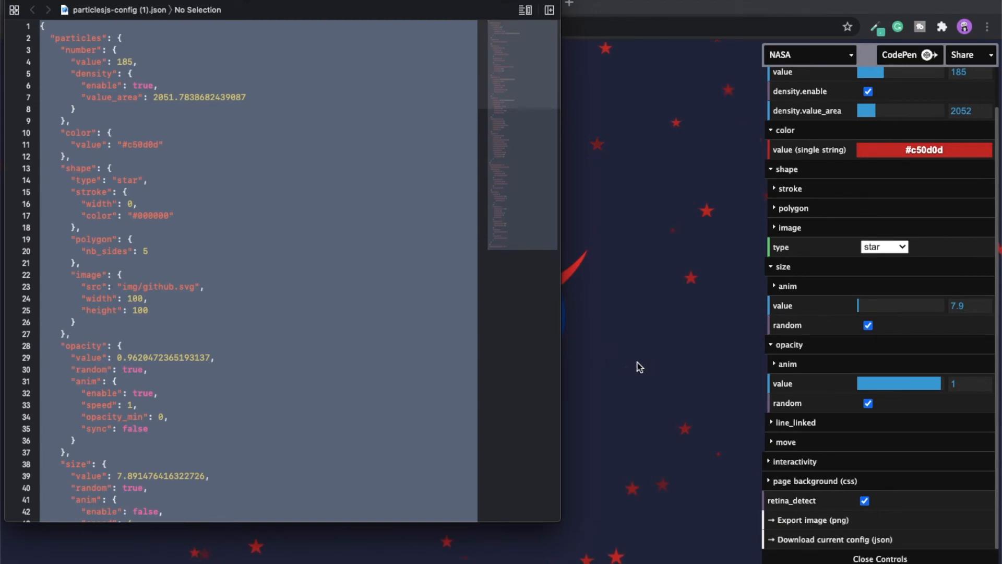
Copy the wrapper particlesJS(‘particles’, Your Code ); from the tutorial's Step 5 into the Particle Background plugin's Json code field in WordPress.
click(637, 396)
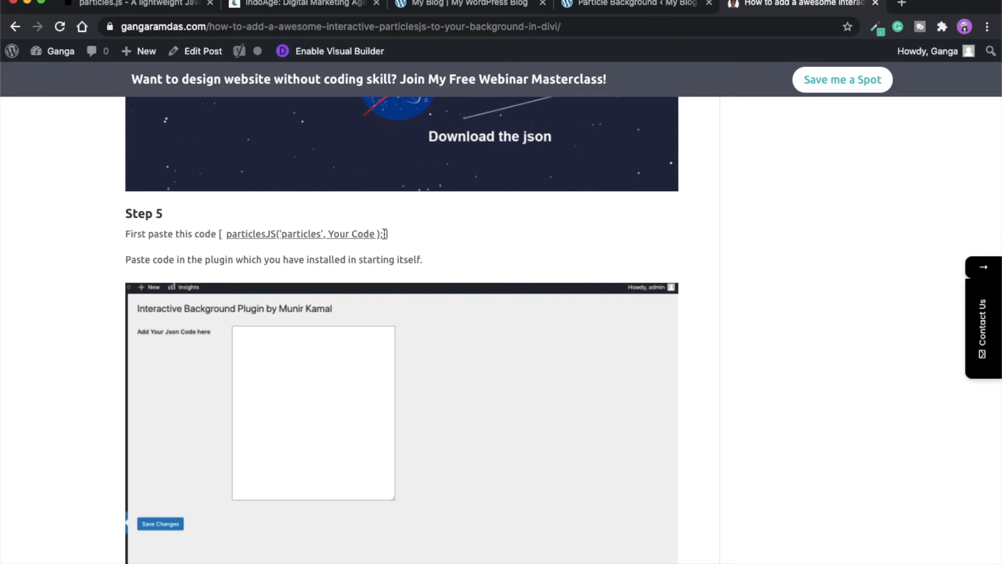
drag(384, 233, 233, 235)
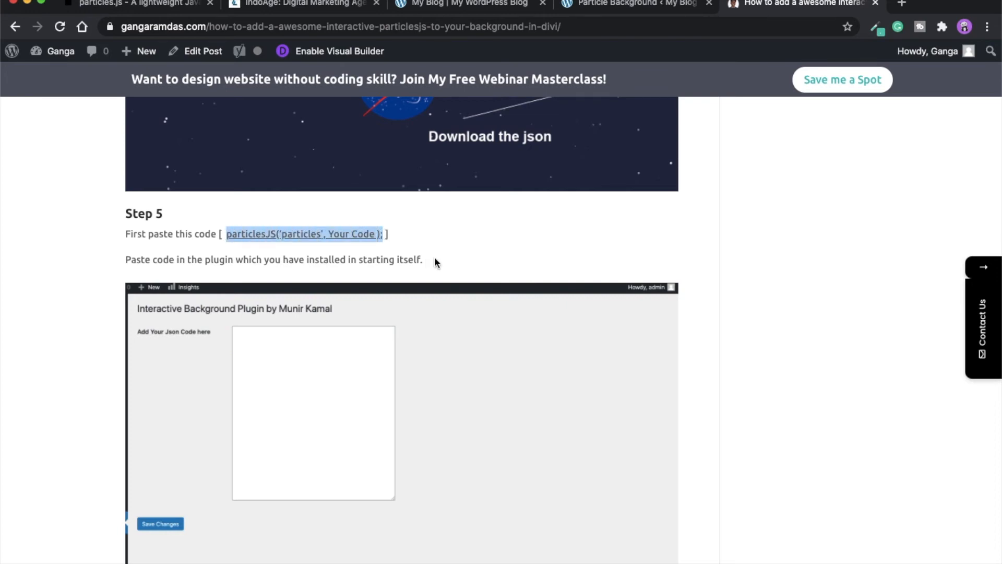
click(617, 6)
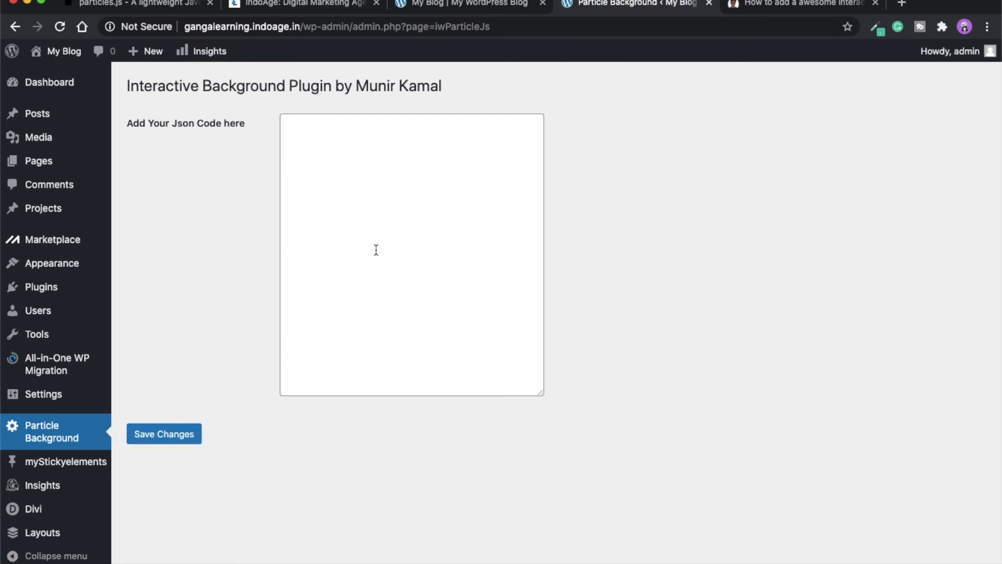
click(315, 142)
text(particlesJS(‘particles’, Your Code );)
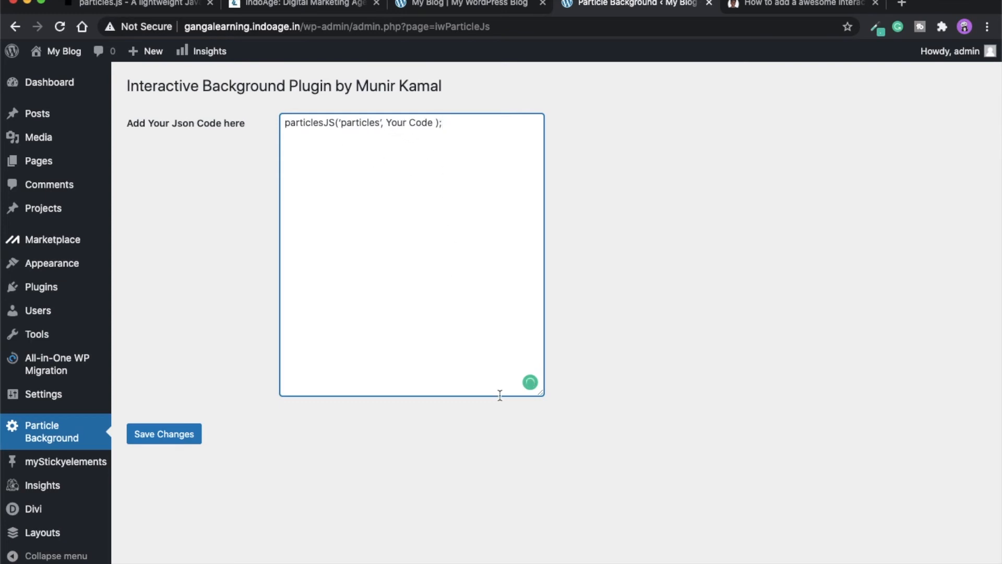
Replace the "Your Code" placeholder with the copied JSON configuration and save the plugin changes.
key(ctrl+Up)
drag(387, 125, 423, 124)
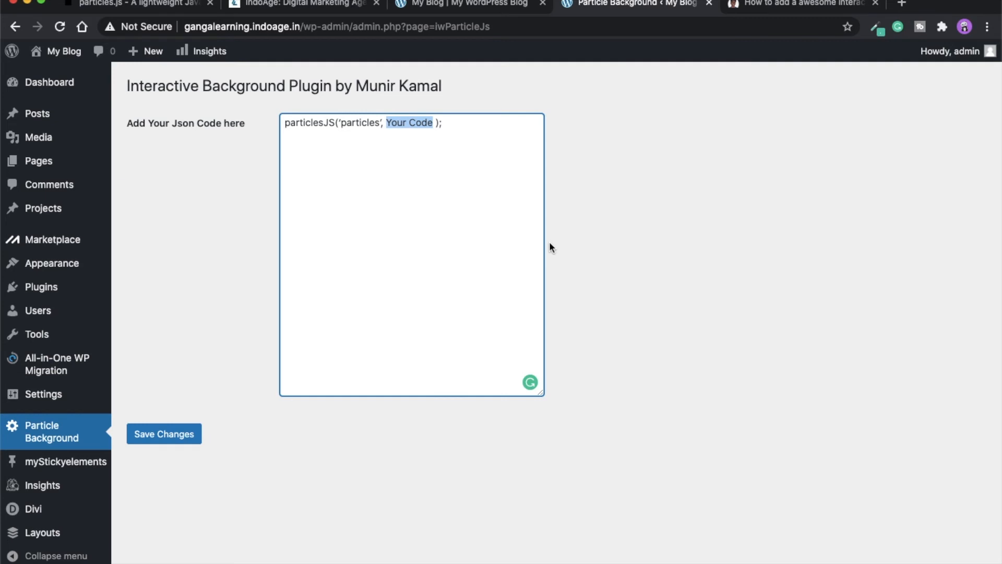
key(super+v)
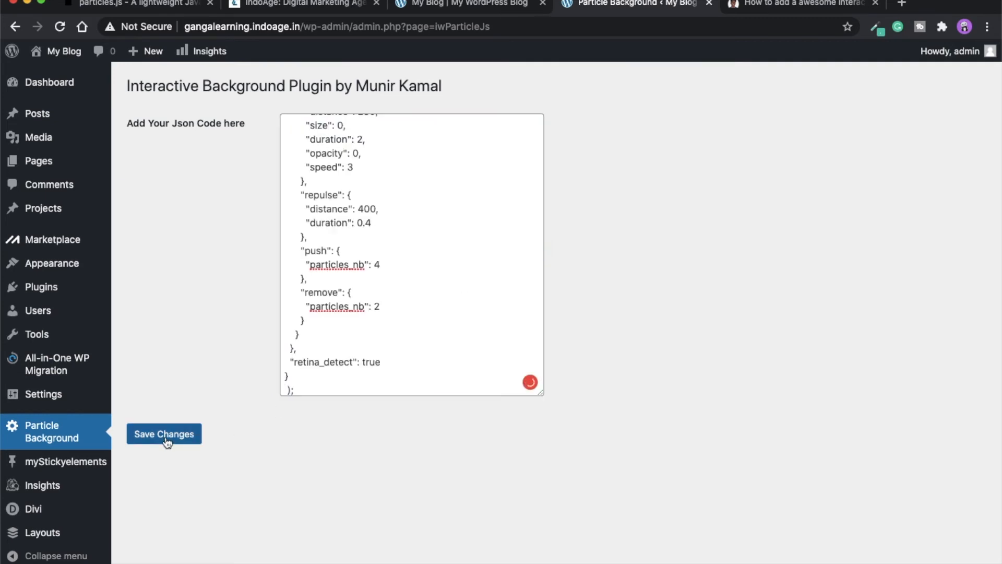
click(166, 441)
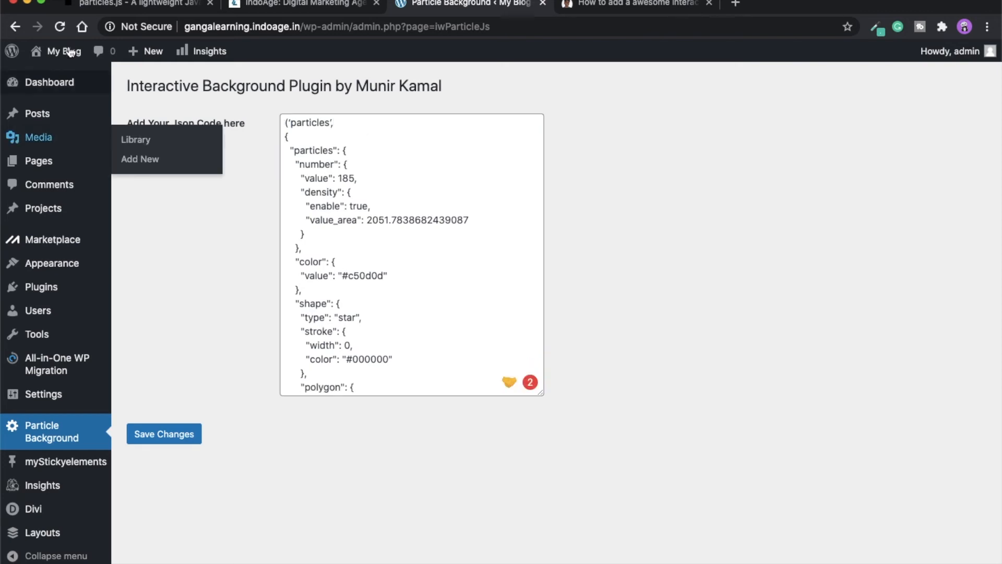
Visit the My Blog site and enable the Divi Visual Builder on its front page.
mouse_move(68, 52)
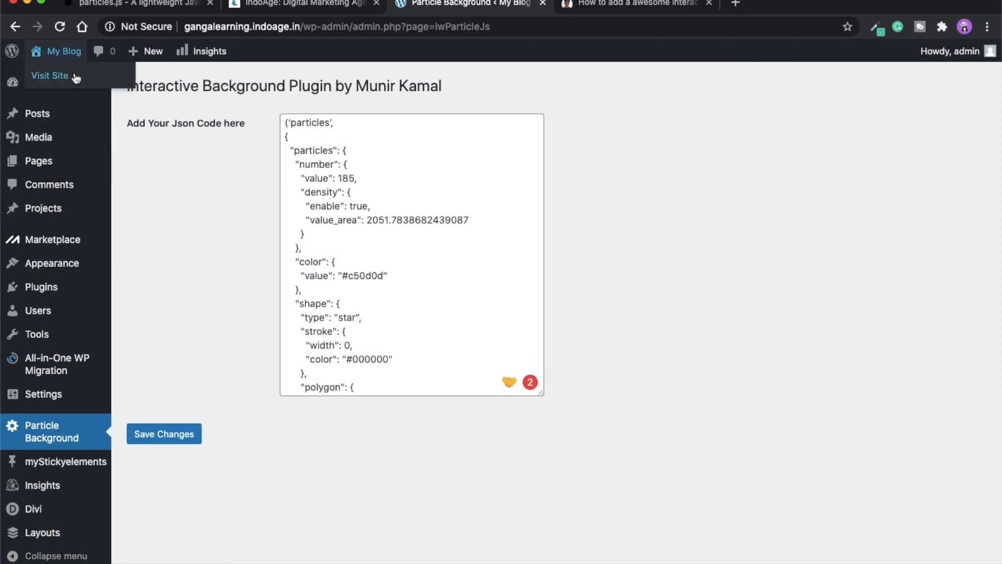
click(75, 76)
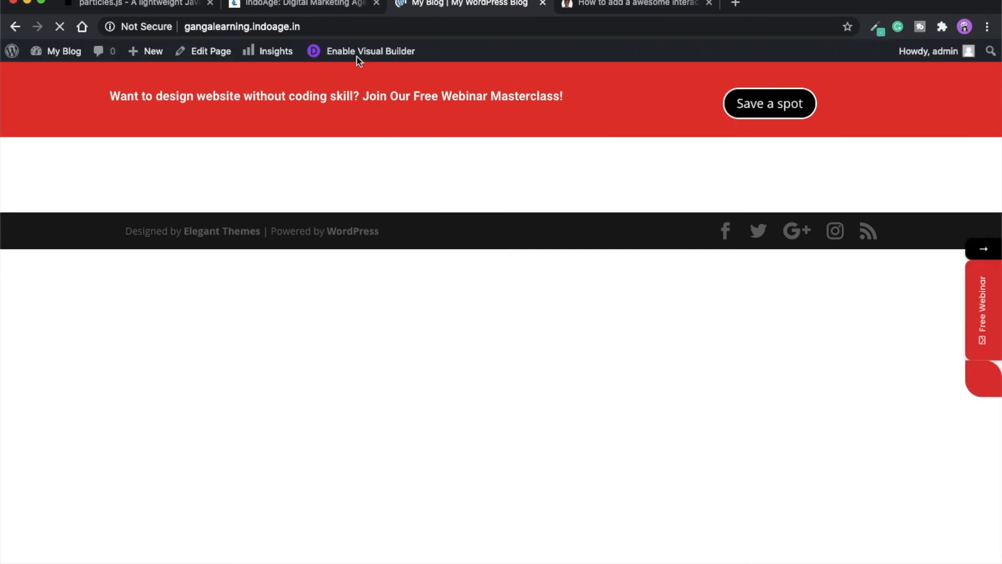
click(357, 51)
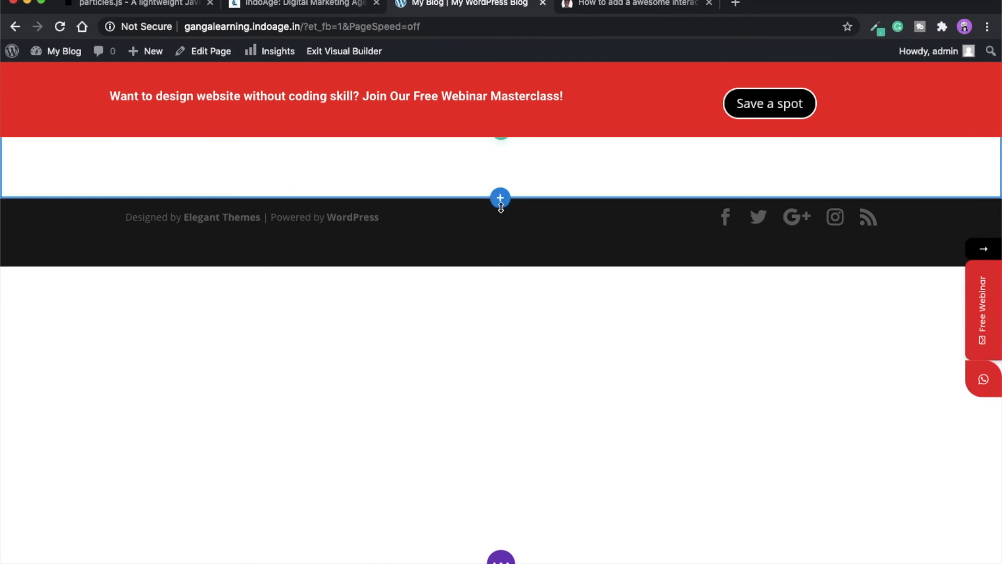
Add a new regular section with a single-column row beneath the empty section above the footer.
click(501, 203)
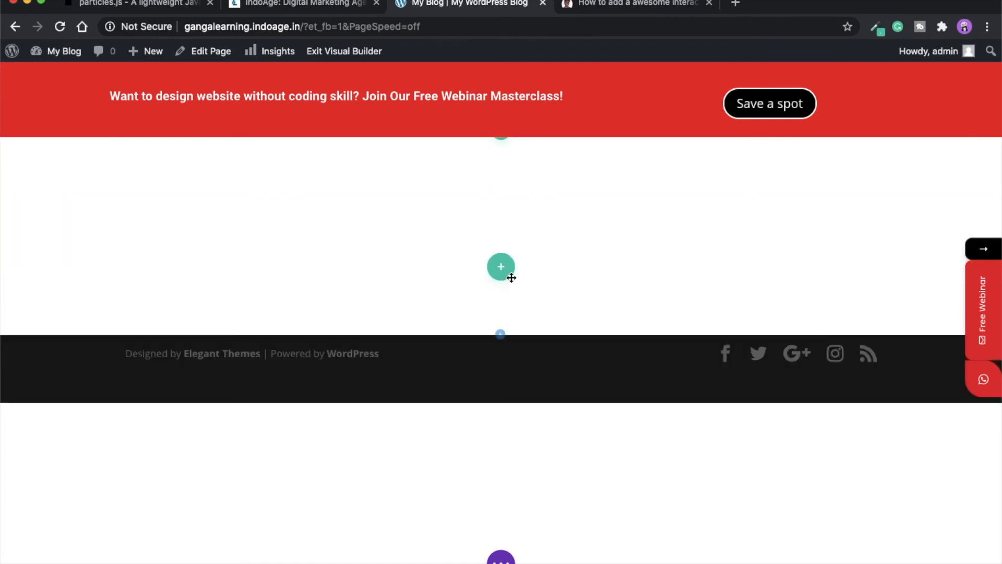
click(501, 267)
click(423, 378)
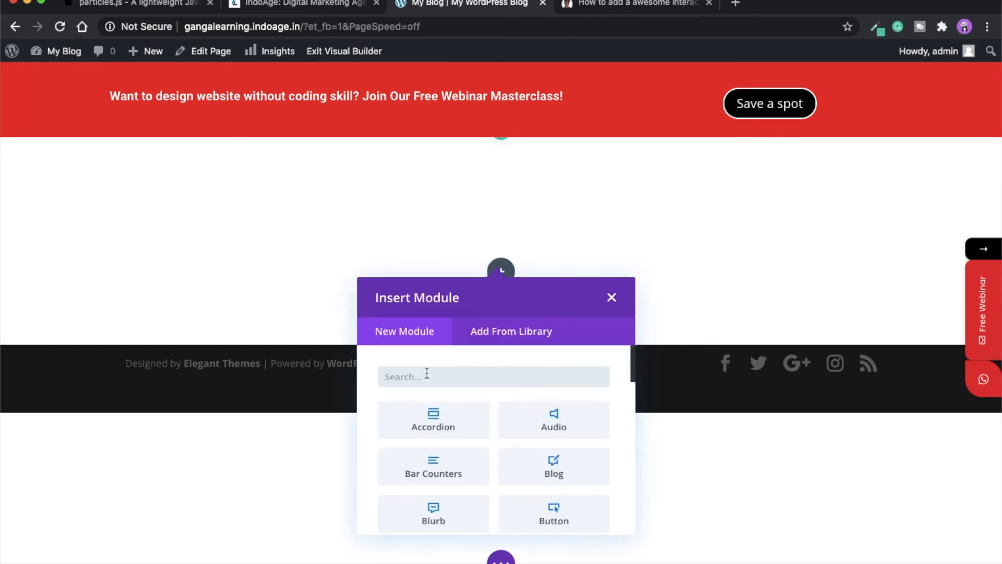
Insert a Text module in the new row with the body text "Particle Js Tutorial".
text(text)
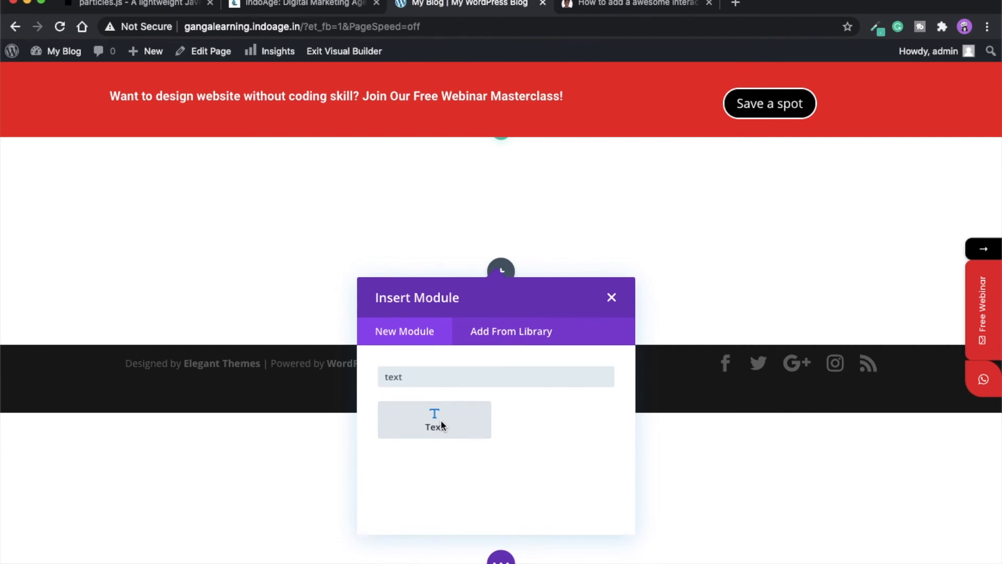
click(441, 423)
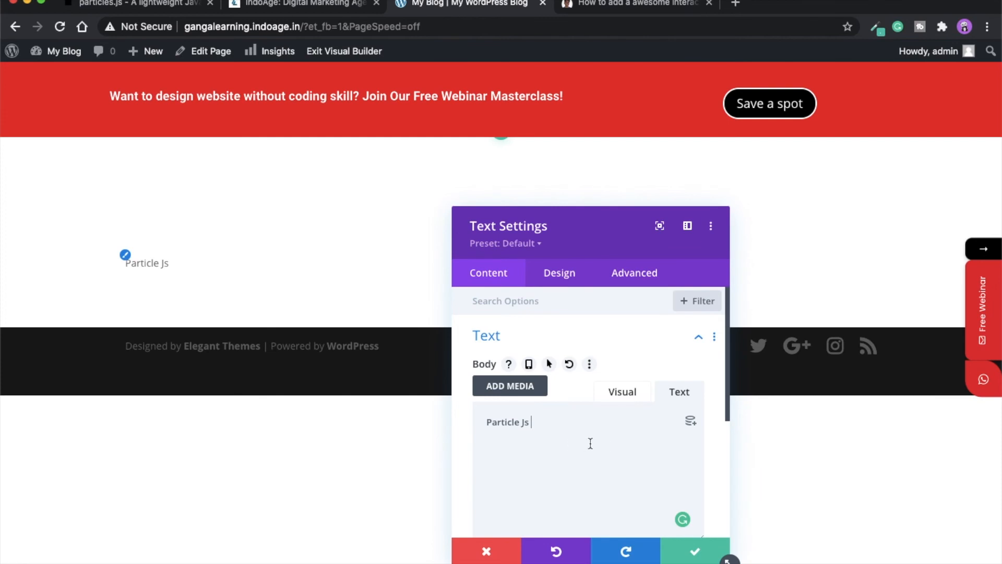
text(Tutorial)
Set the text module's font weight to Bold in its design settings.
click(560, 273)
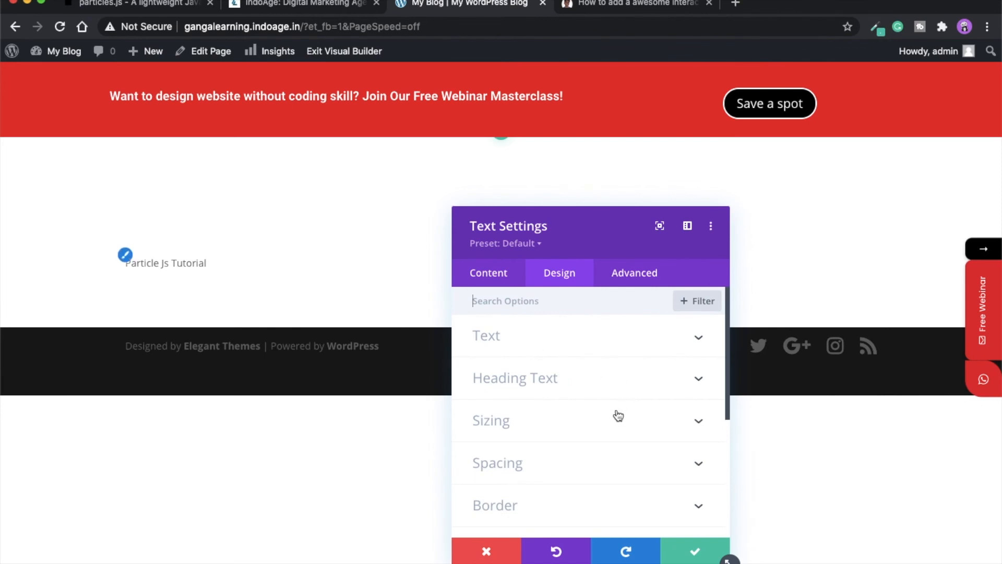
click(538, 337)
click(538, 337)
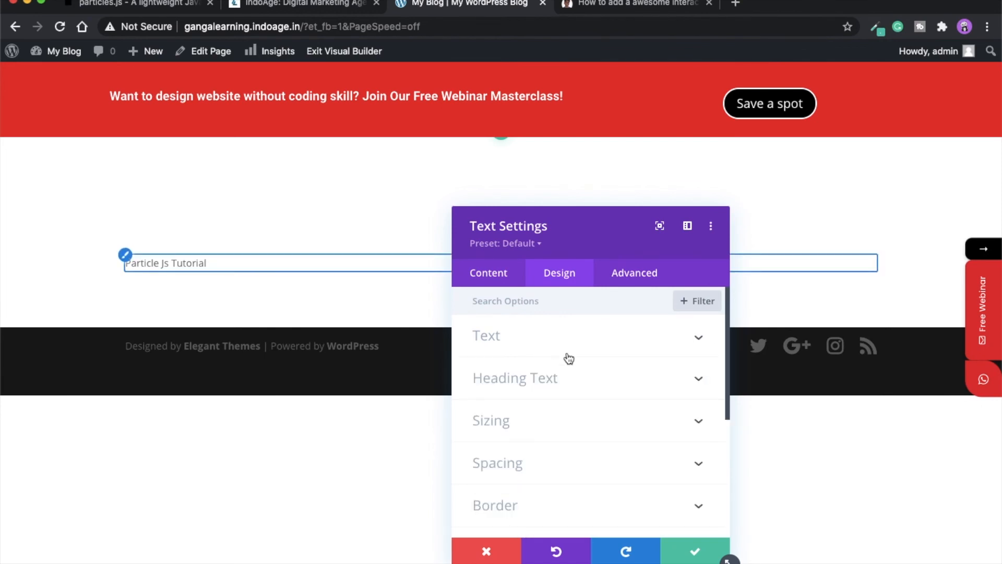
scroll(566, 355, down, 5)
scroll(543, 354, up, 5)
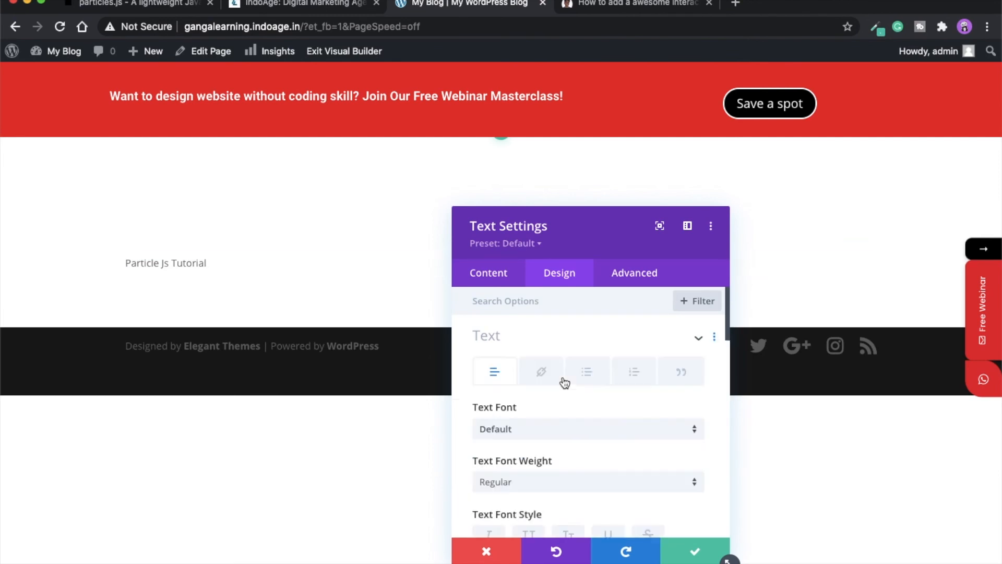
scroll(562, 382, down, 4)
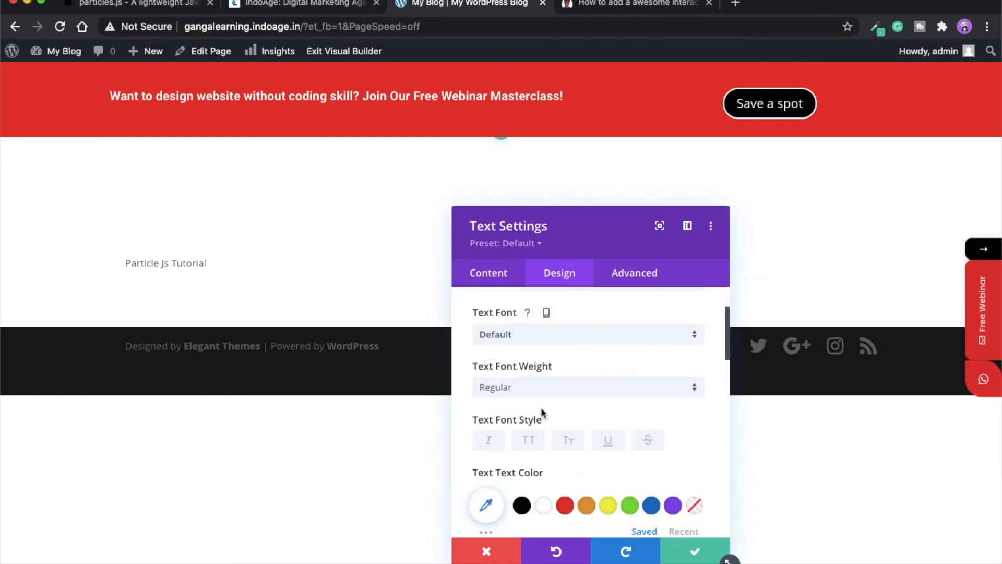
click(536, 386)
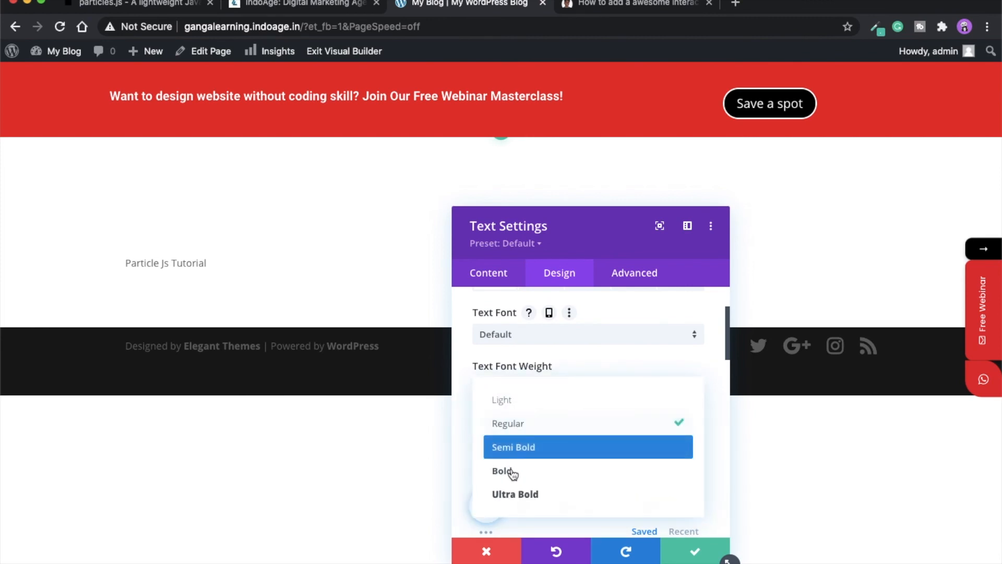
click(510, 472)
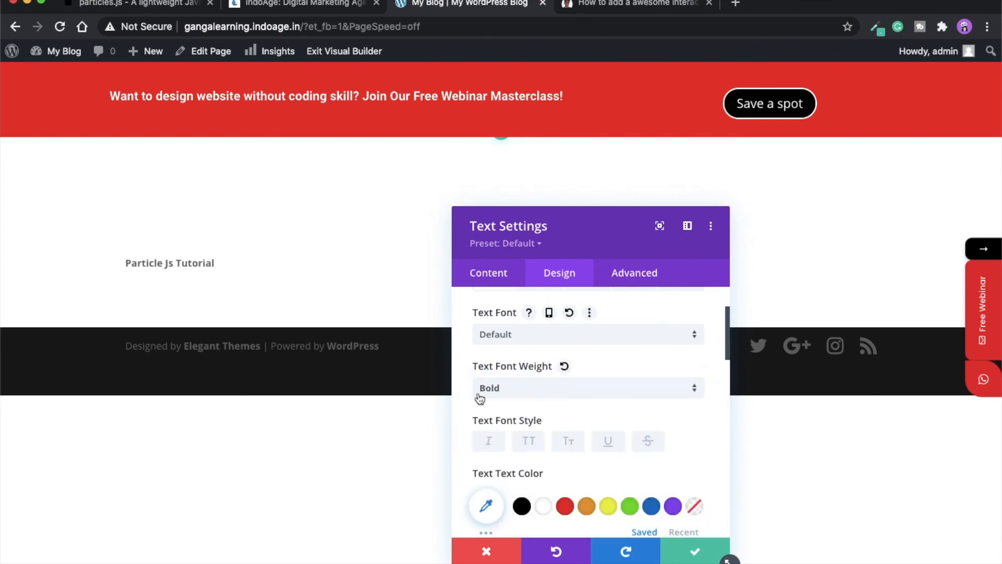
Set the module's text color to white (#ffffff) and its text size to 93px.
scroll(512, 412, down, 3)
scroll(512, 412, down, 1)
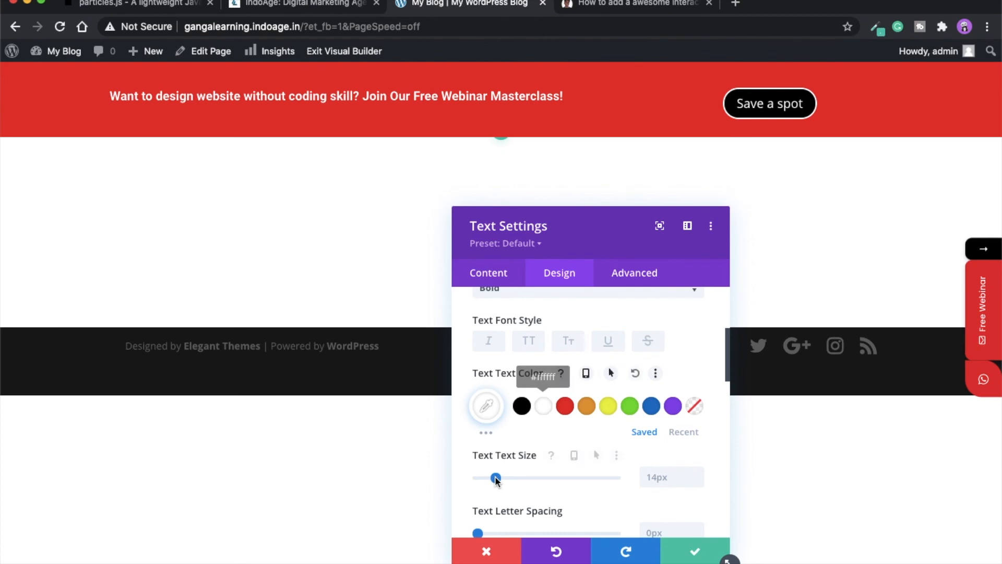
click(606, 479)
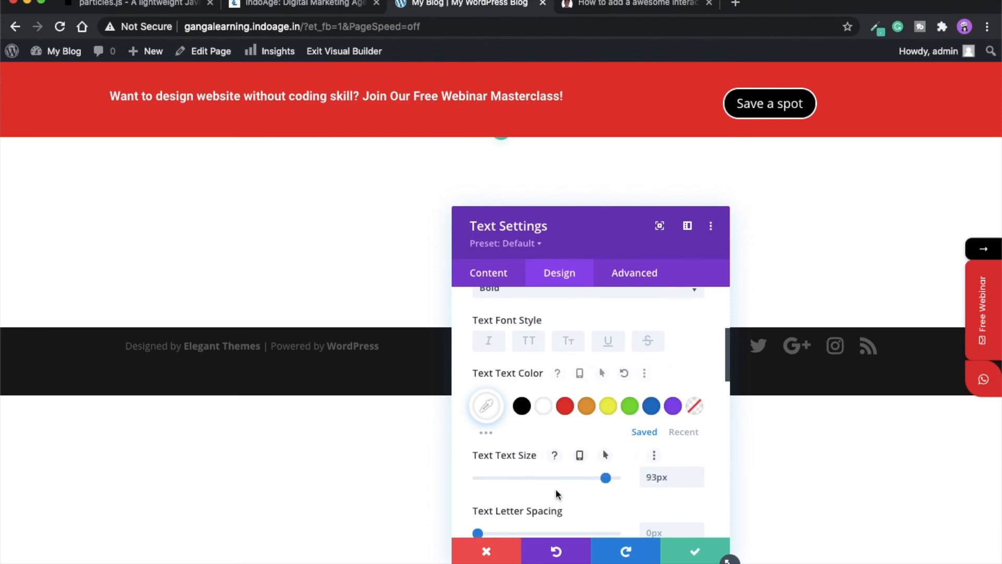
Center-align the module's text and save the text settings.
scroll(556, 491, down, 1)
scroll(555, 495, down, 5)
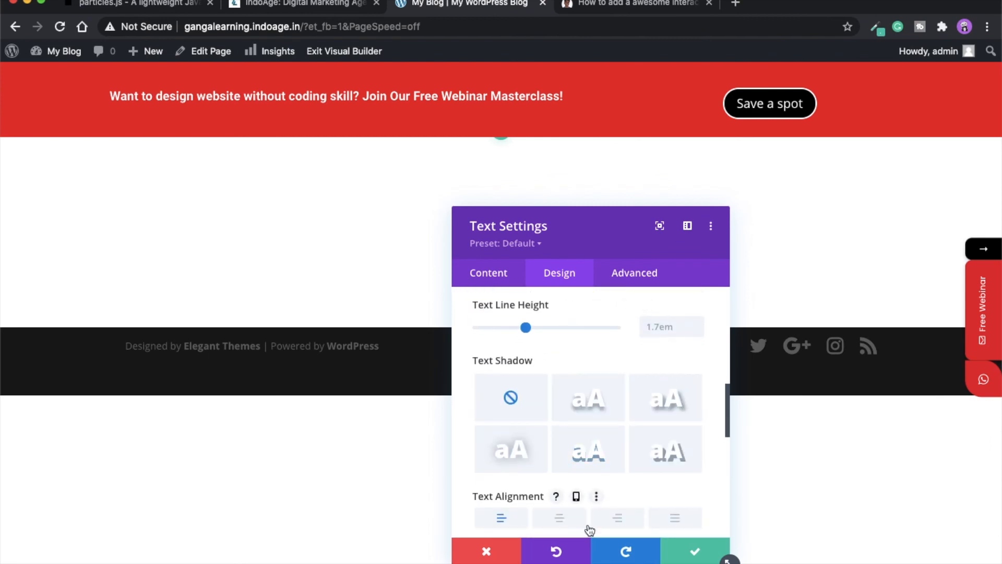
click(697, 554)
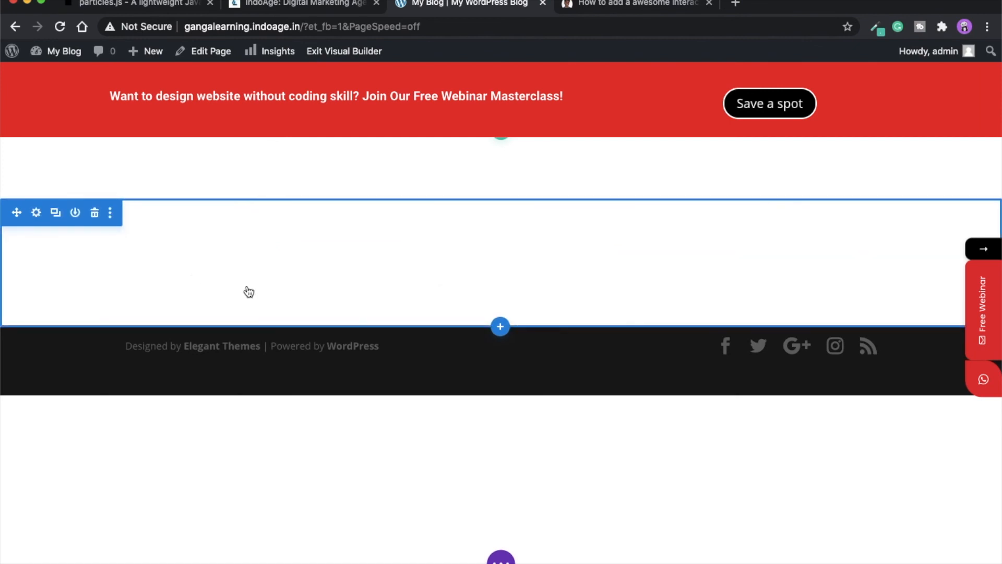
Give the section containing the heading a black (#000000) background and enlarge its top and bottom padding.
click(353, 300)
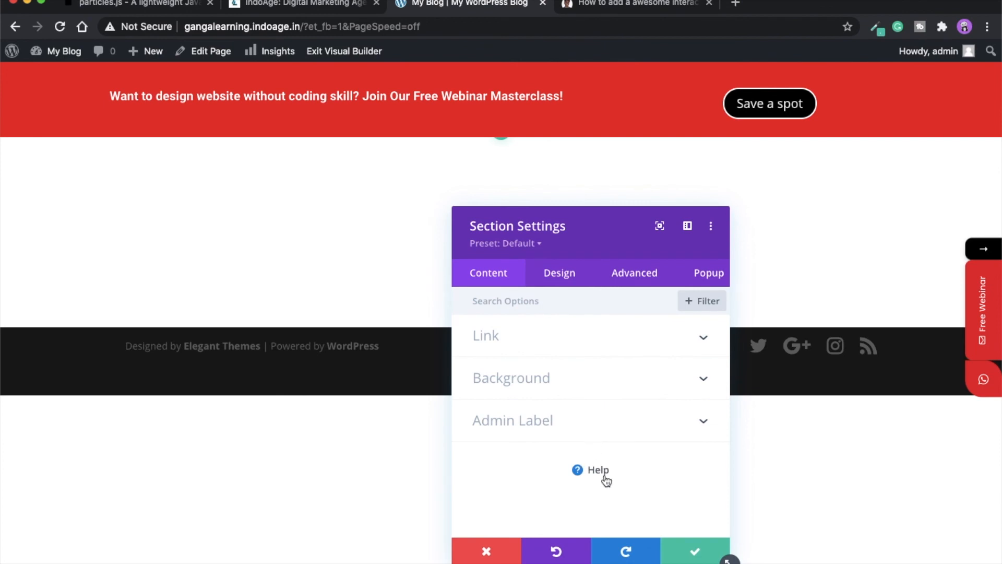
click(588, 444)
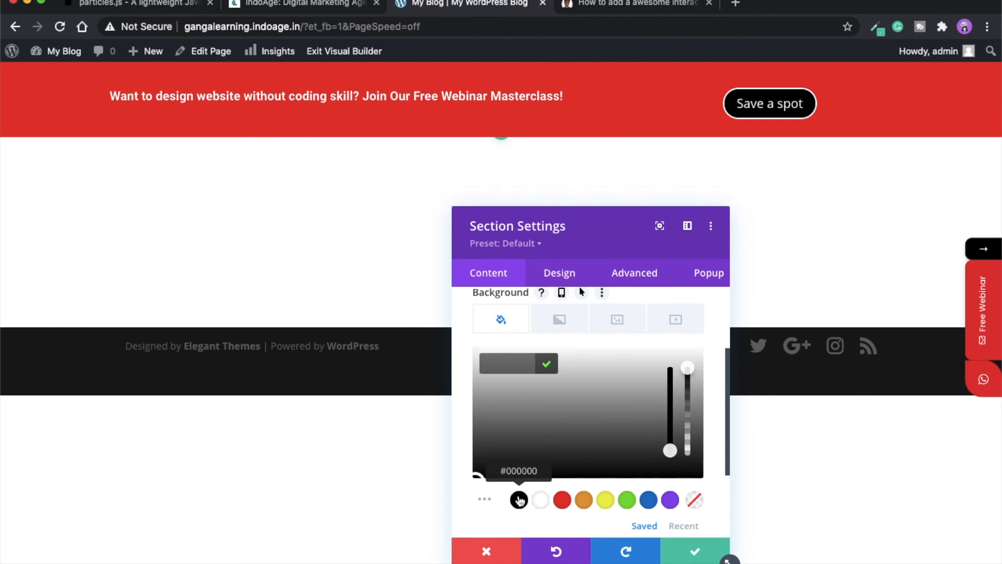
click(518, 499)
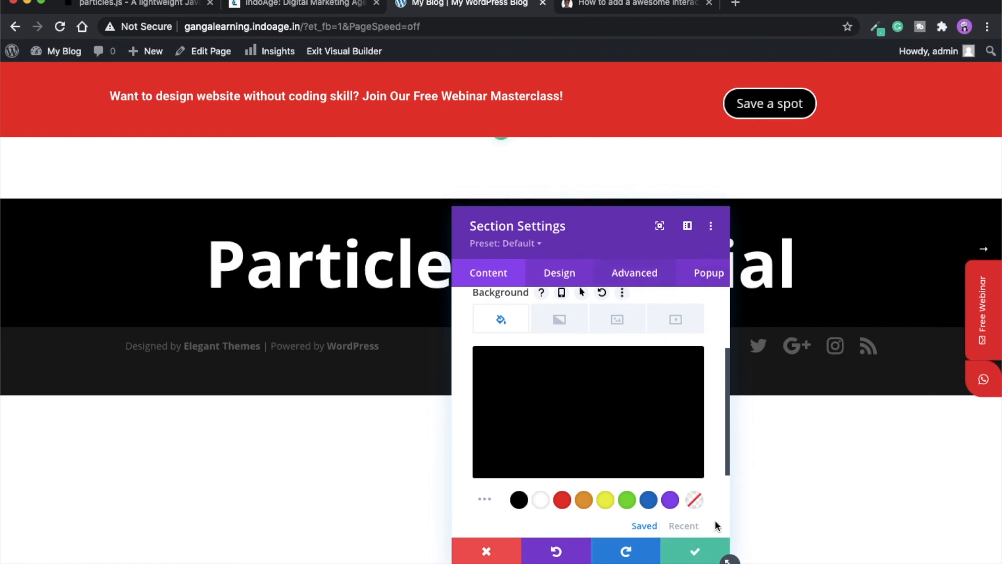
click(695, 552)
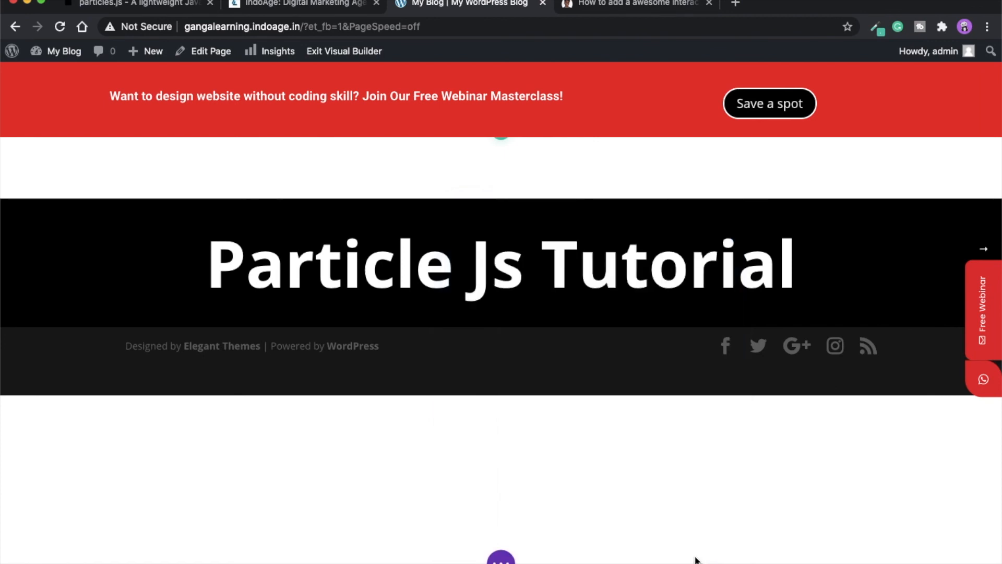
mouse_move(488, 211)
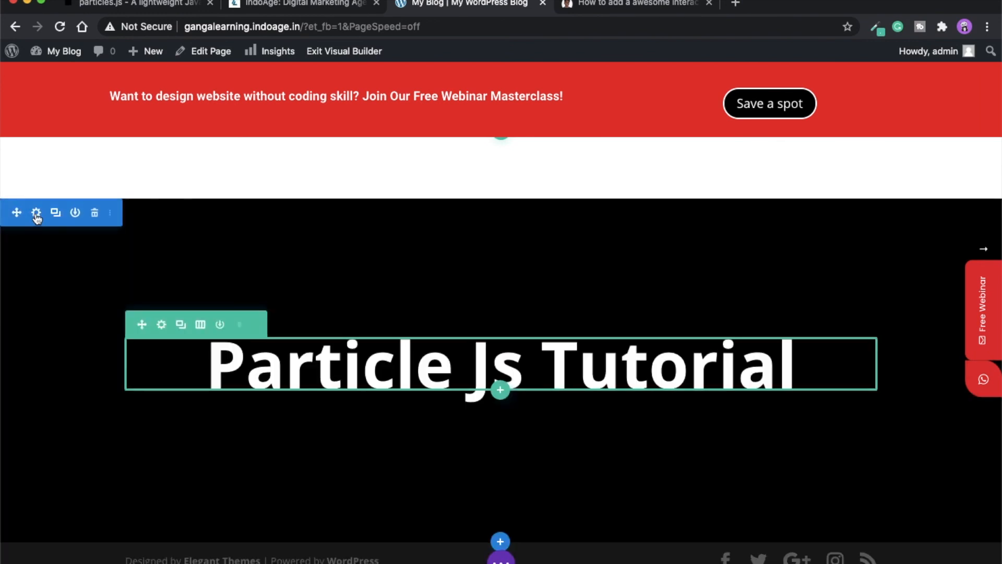
Set the black section's CSS ID to particles and save the section settings.
click(36, 213)
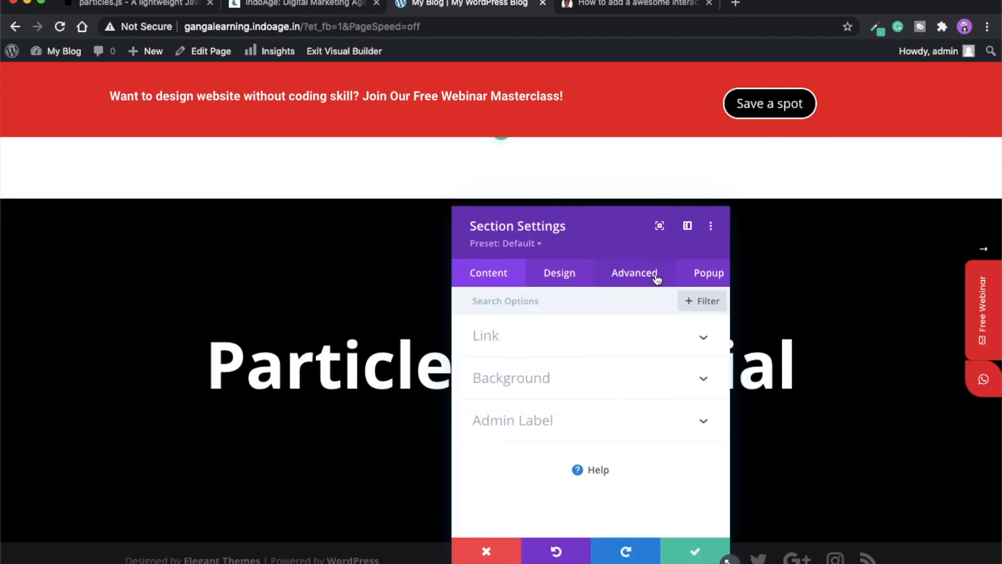
click(651, 278)
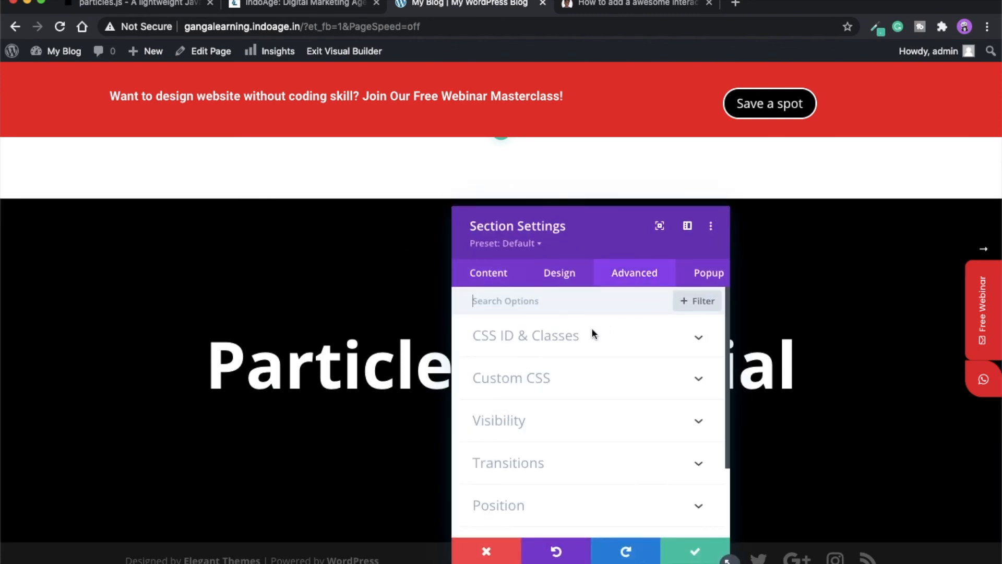
click(538, 344)
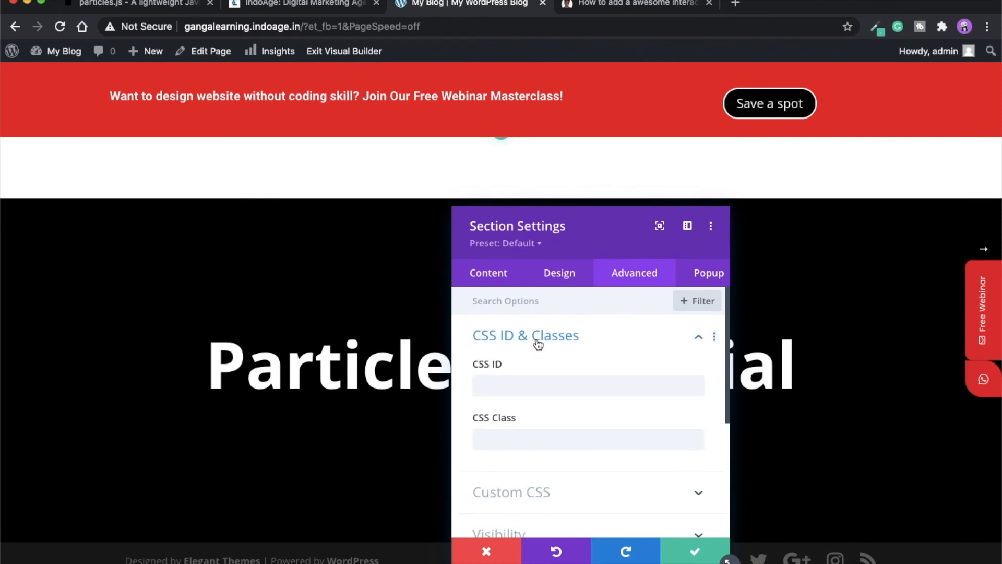
click(506, 391)
text(particles)
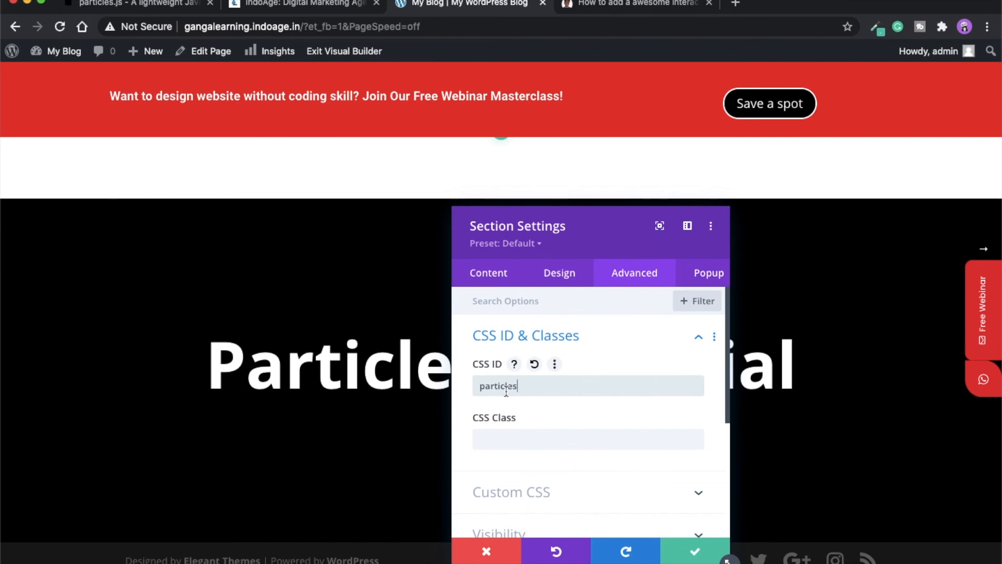
click(698, 553)
Save the page changes in the Visual Builder.
click(501, 558)
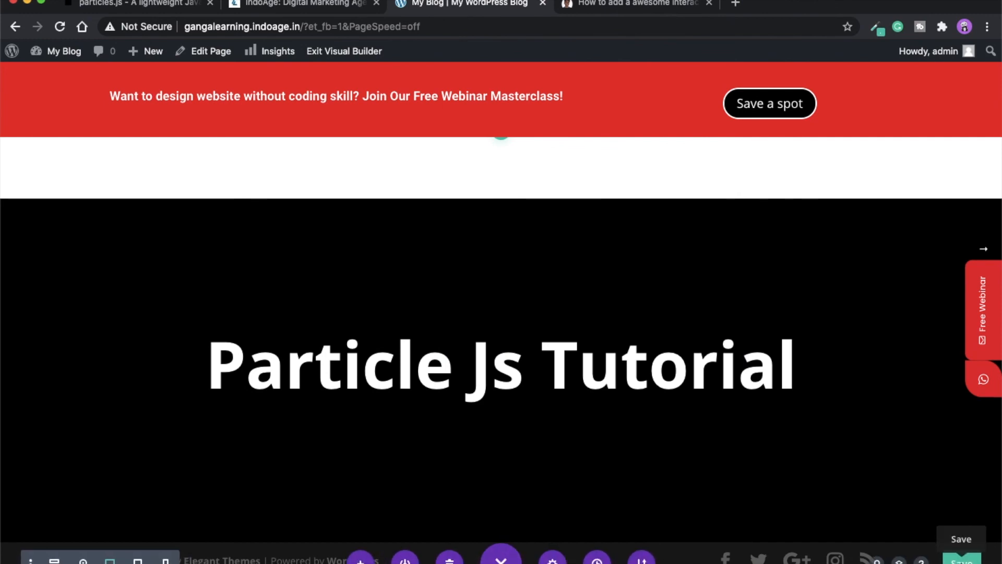